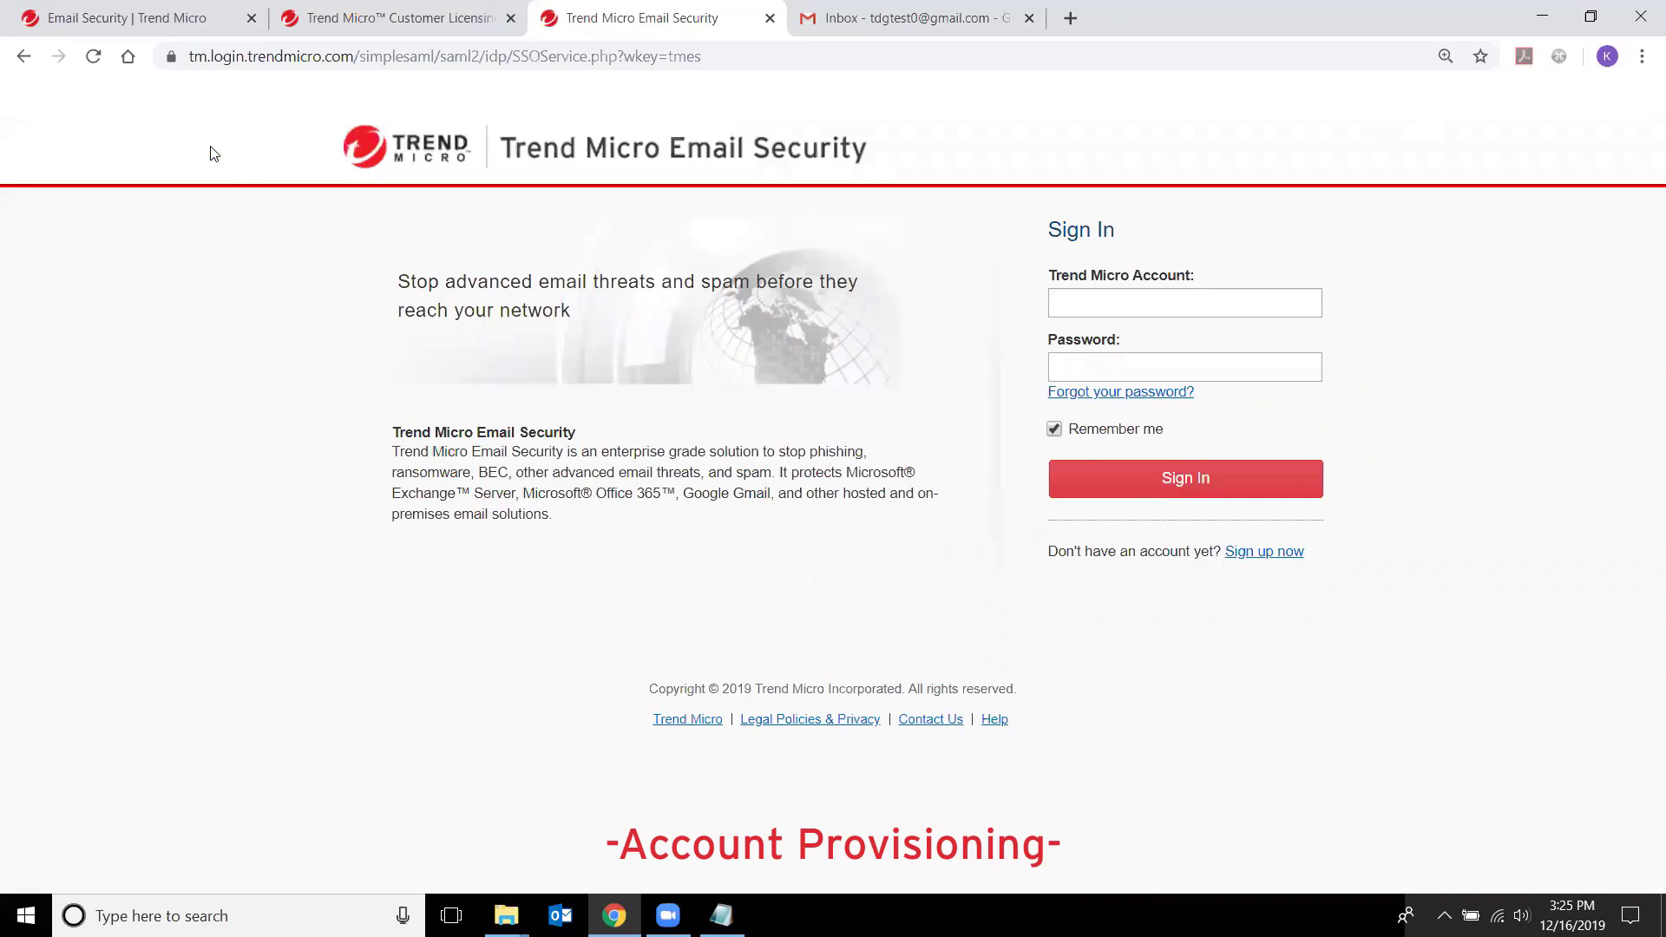
- Switch to the Trend Micro Email Security product page tab
click(157, 19)
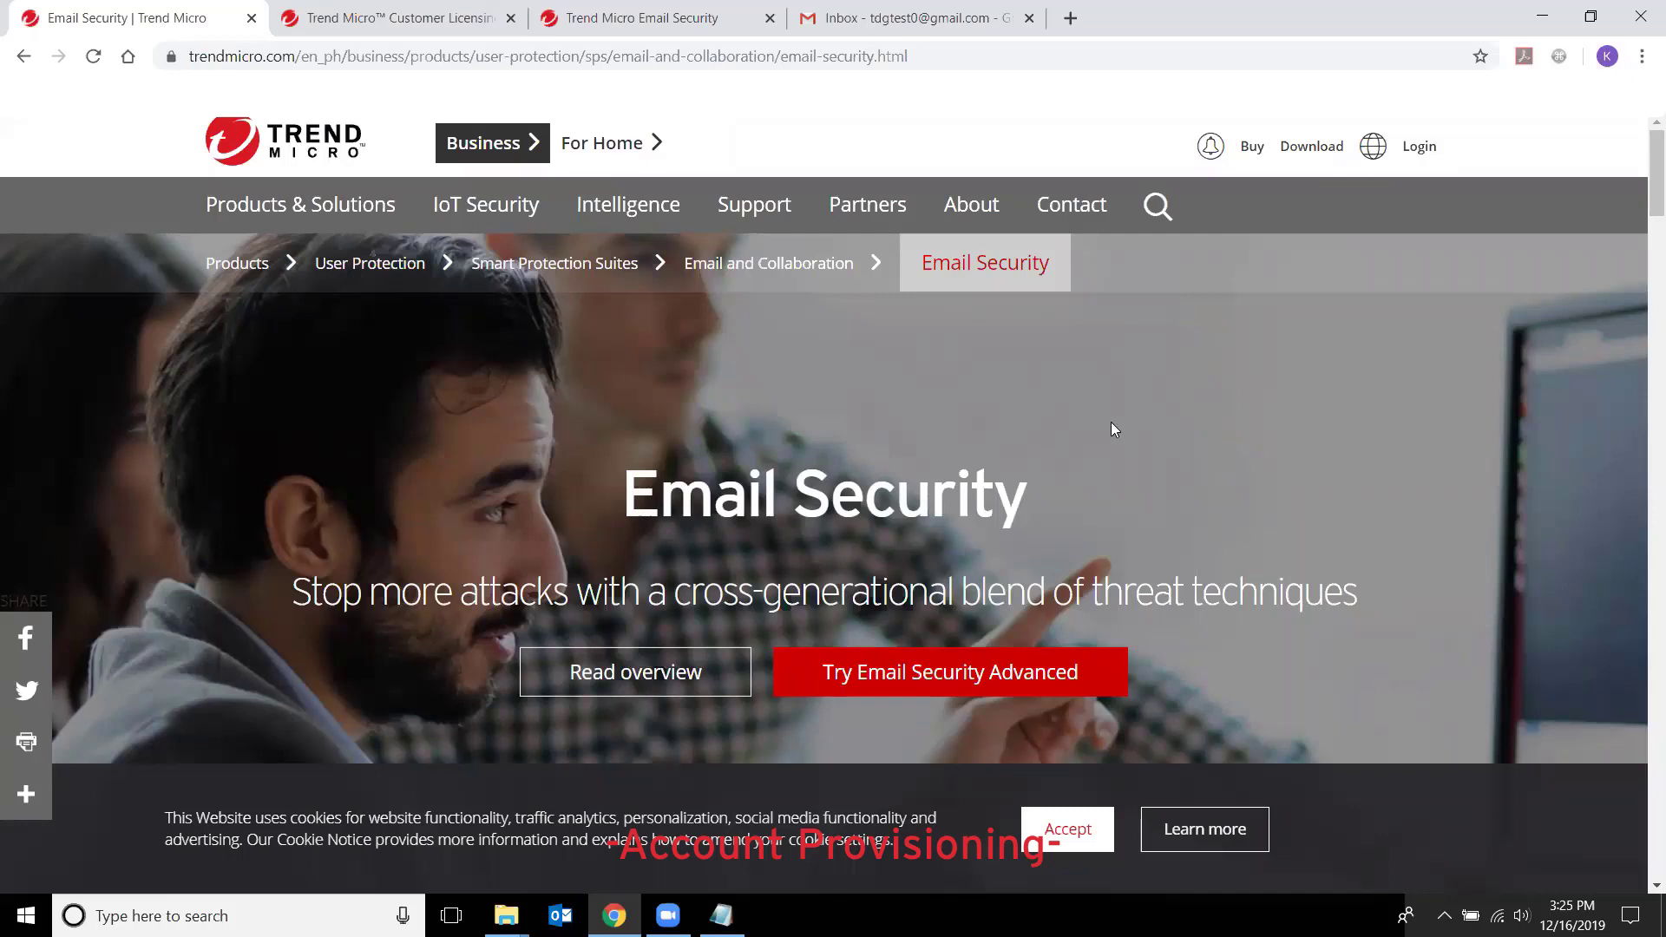
click(433, 26)
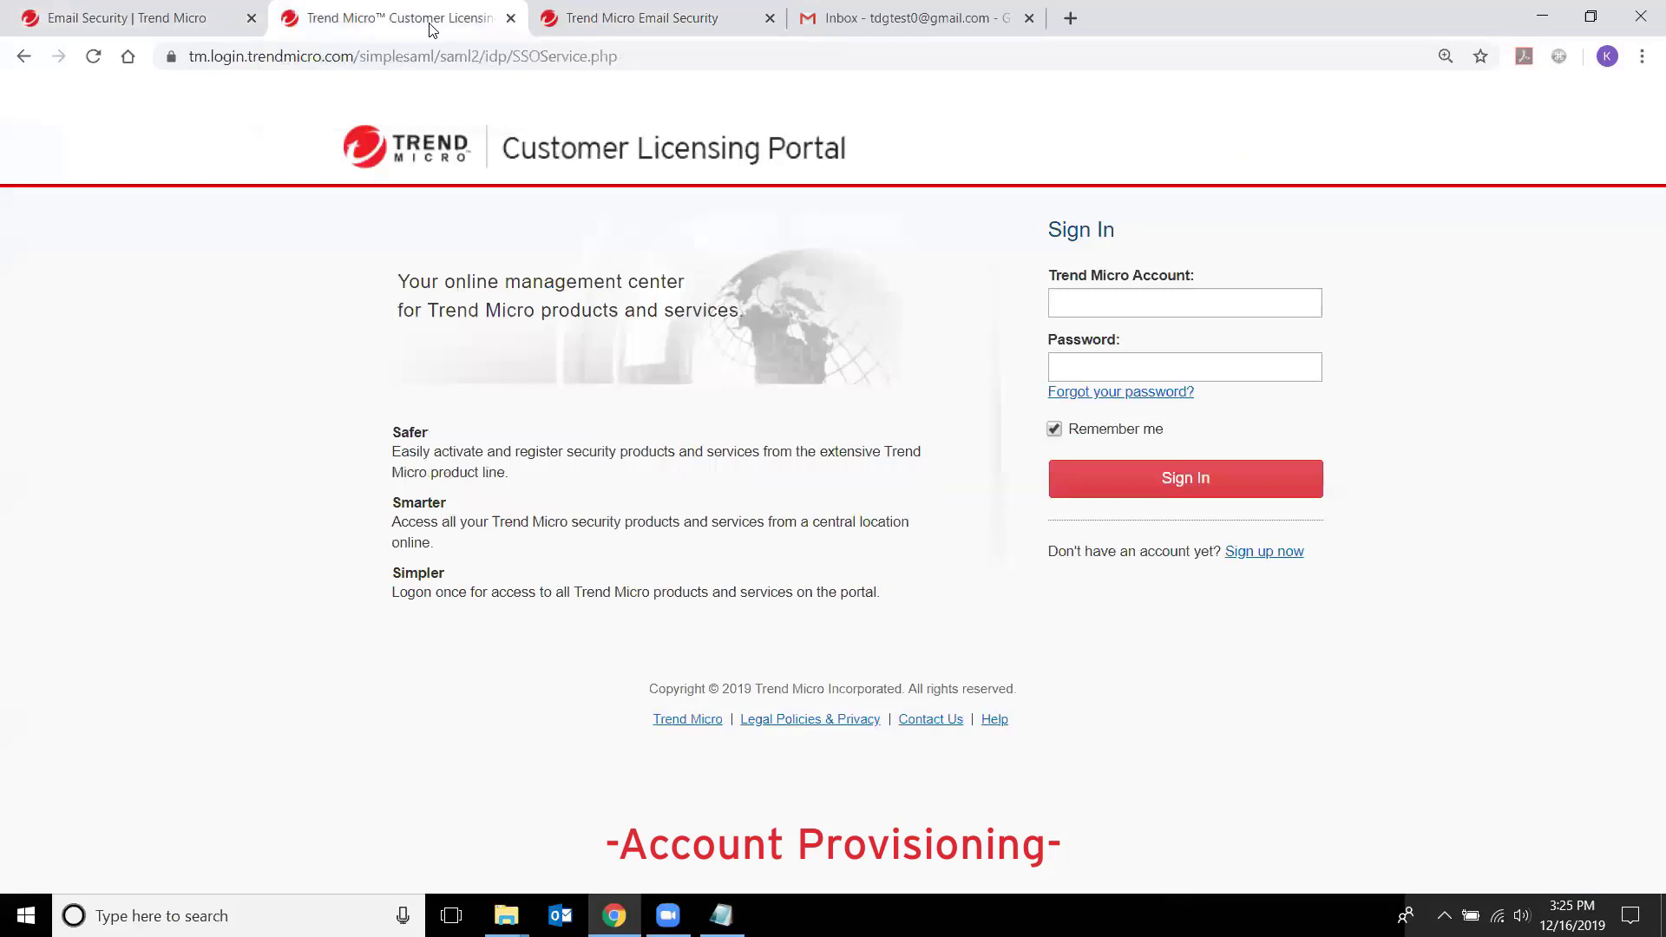
click(674, 63)
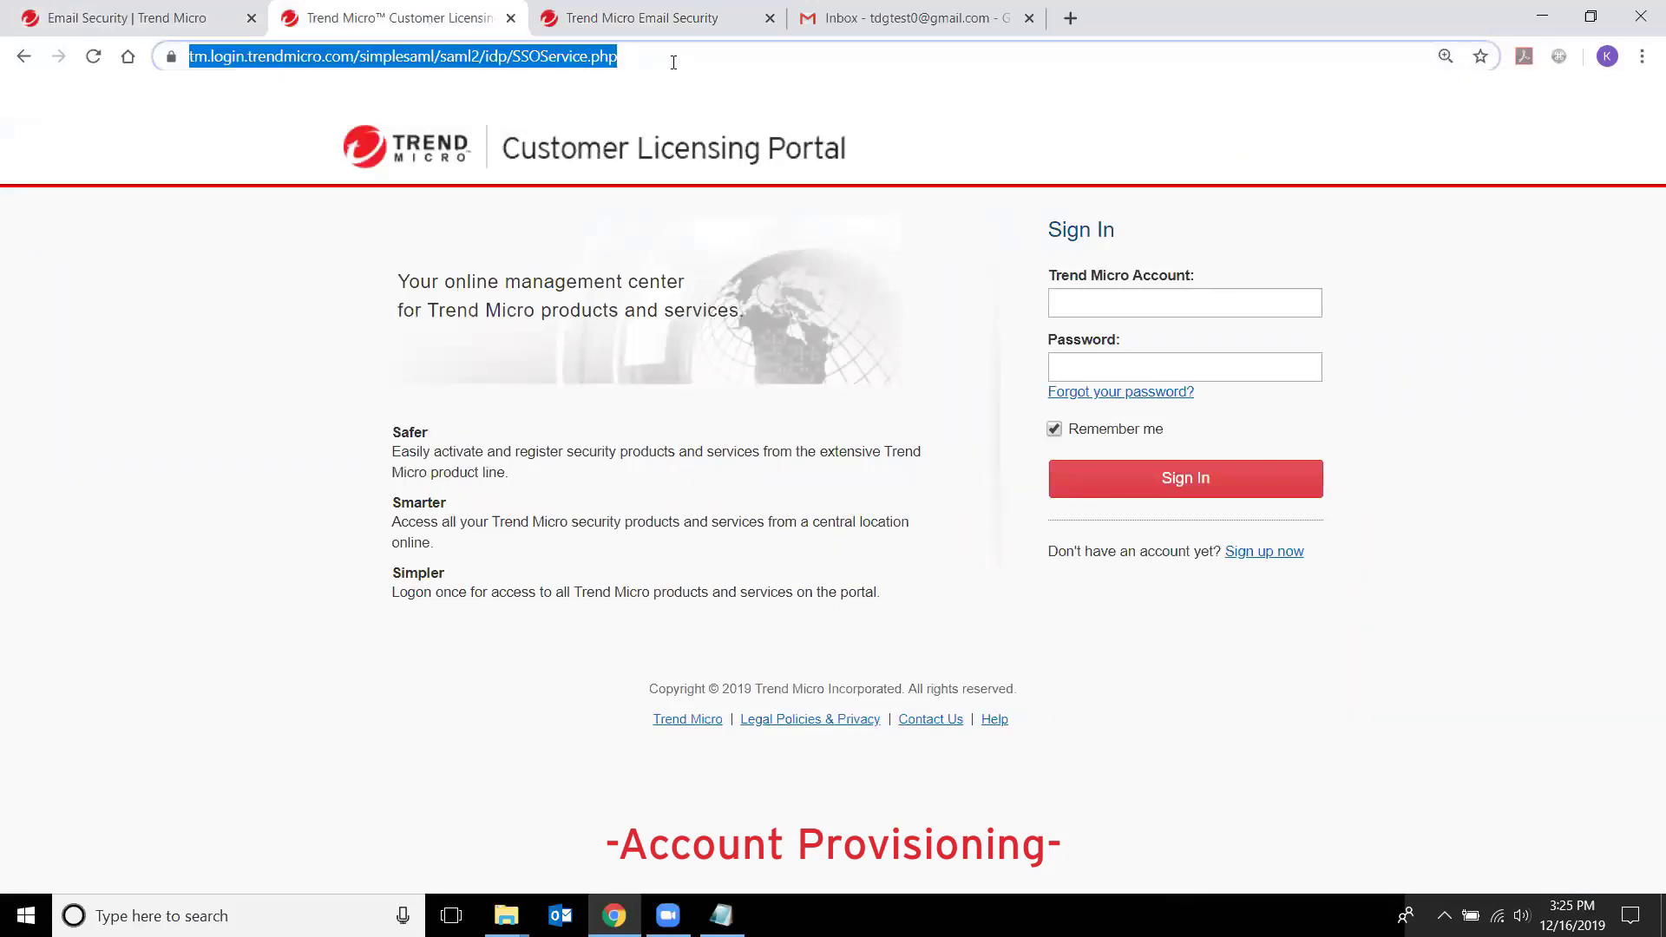
text(clp)
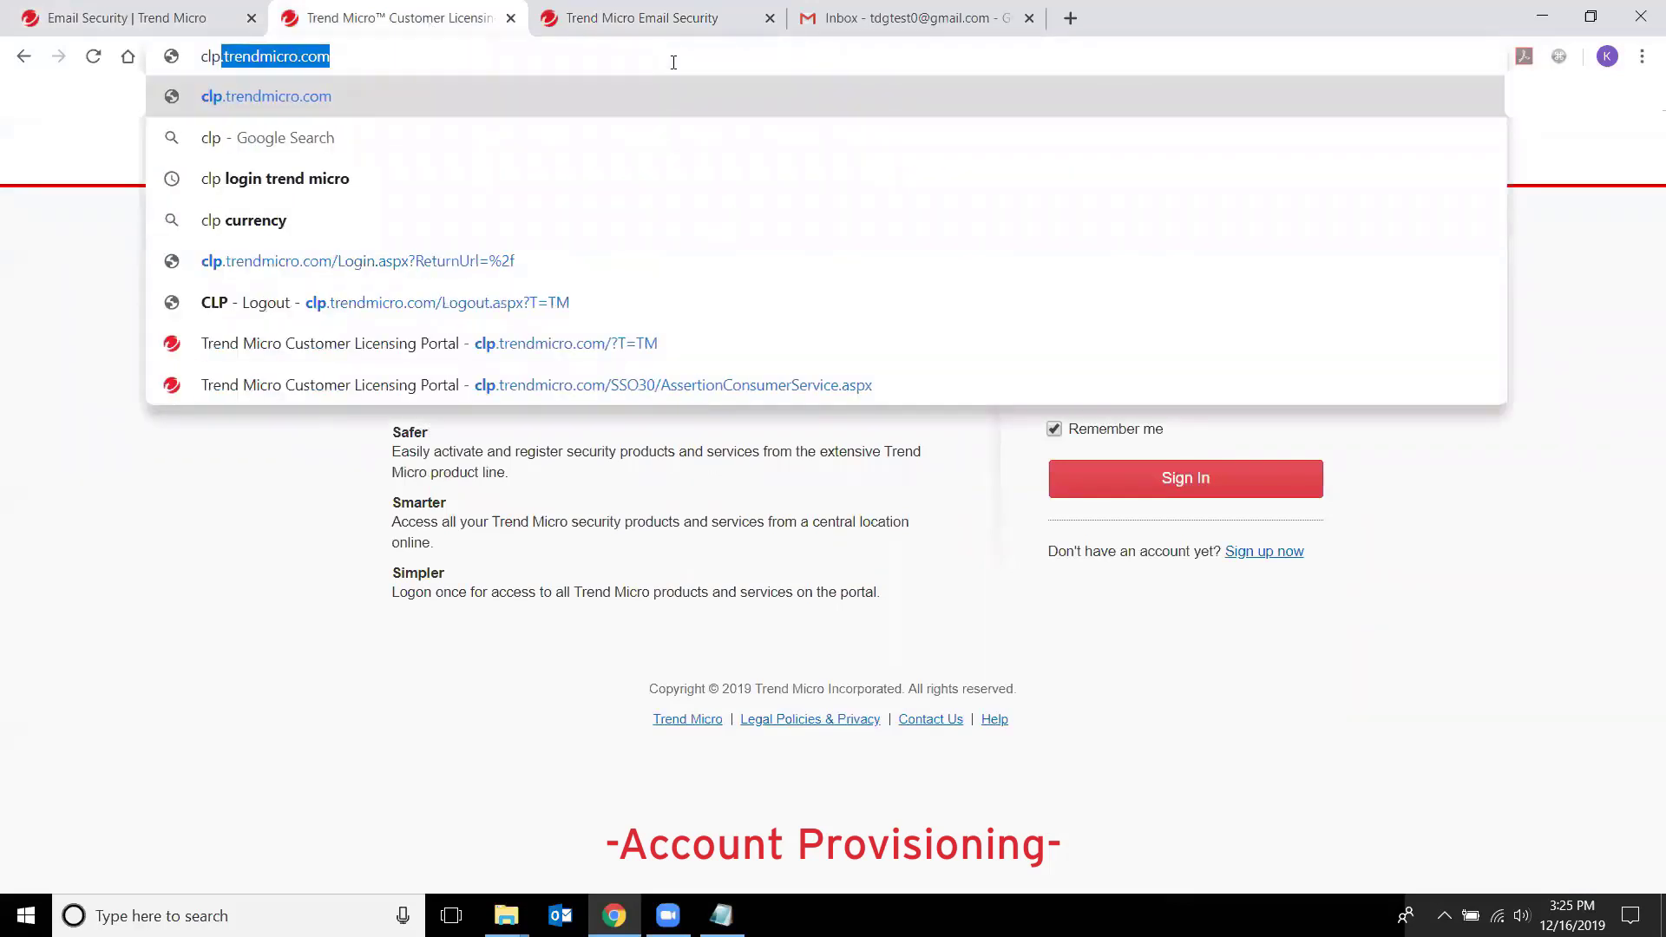
key(Right)
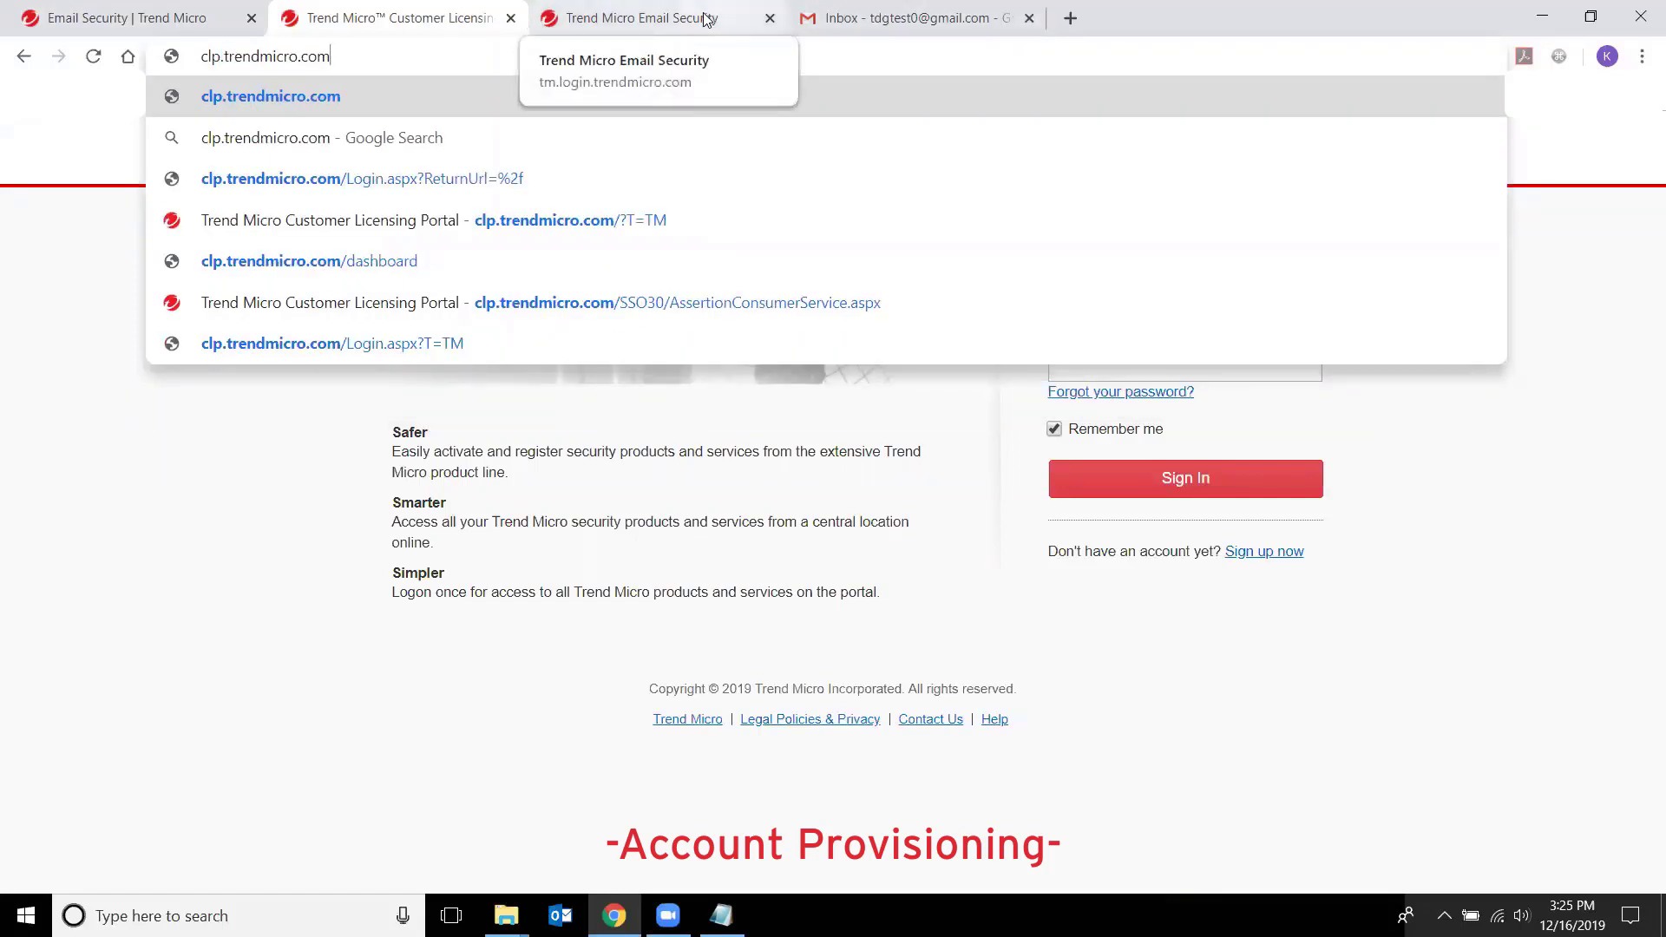
key(Return)
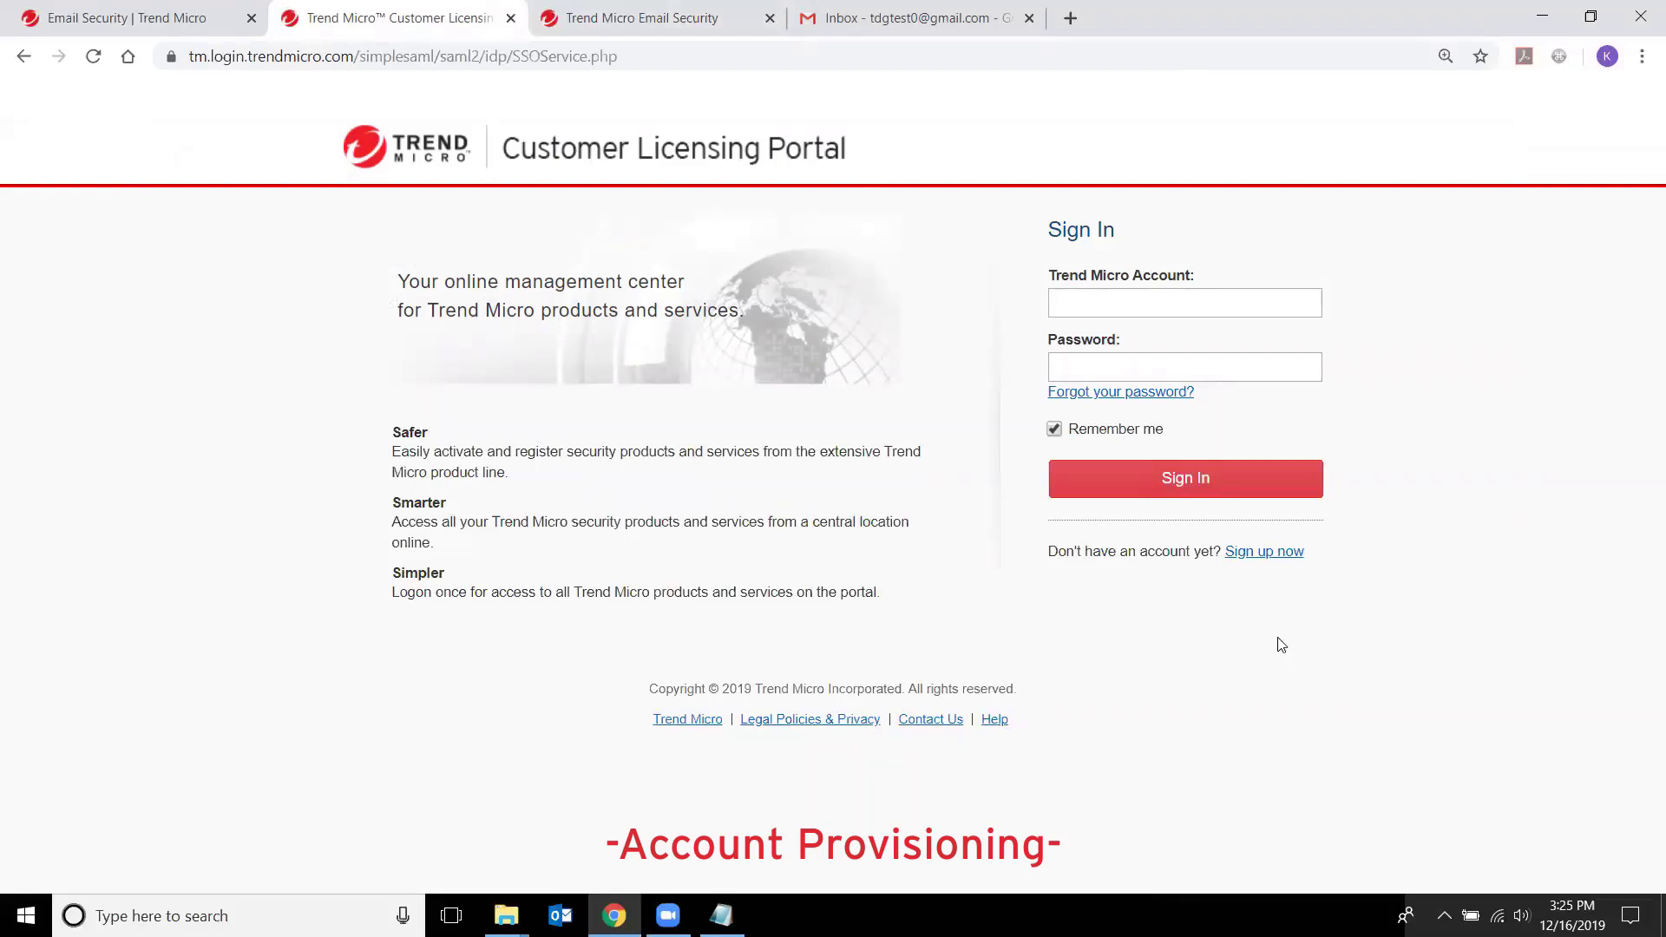
- Begin a new account sign-up as a first-time user and focus the empty product key field
click(1264, 556)
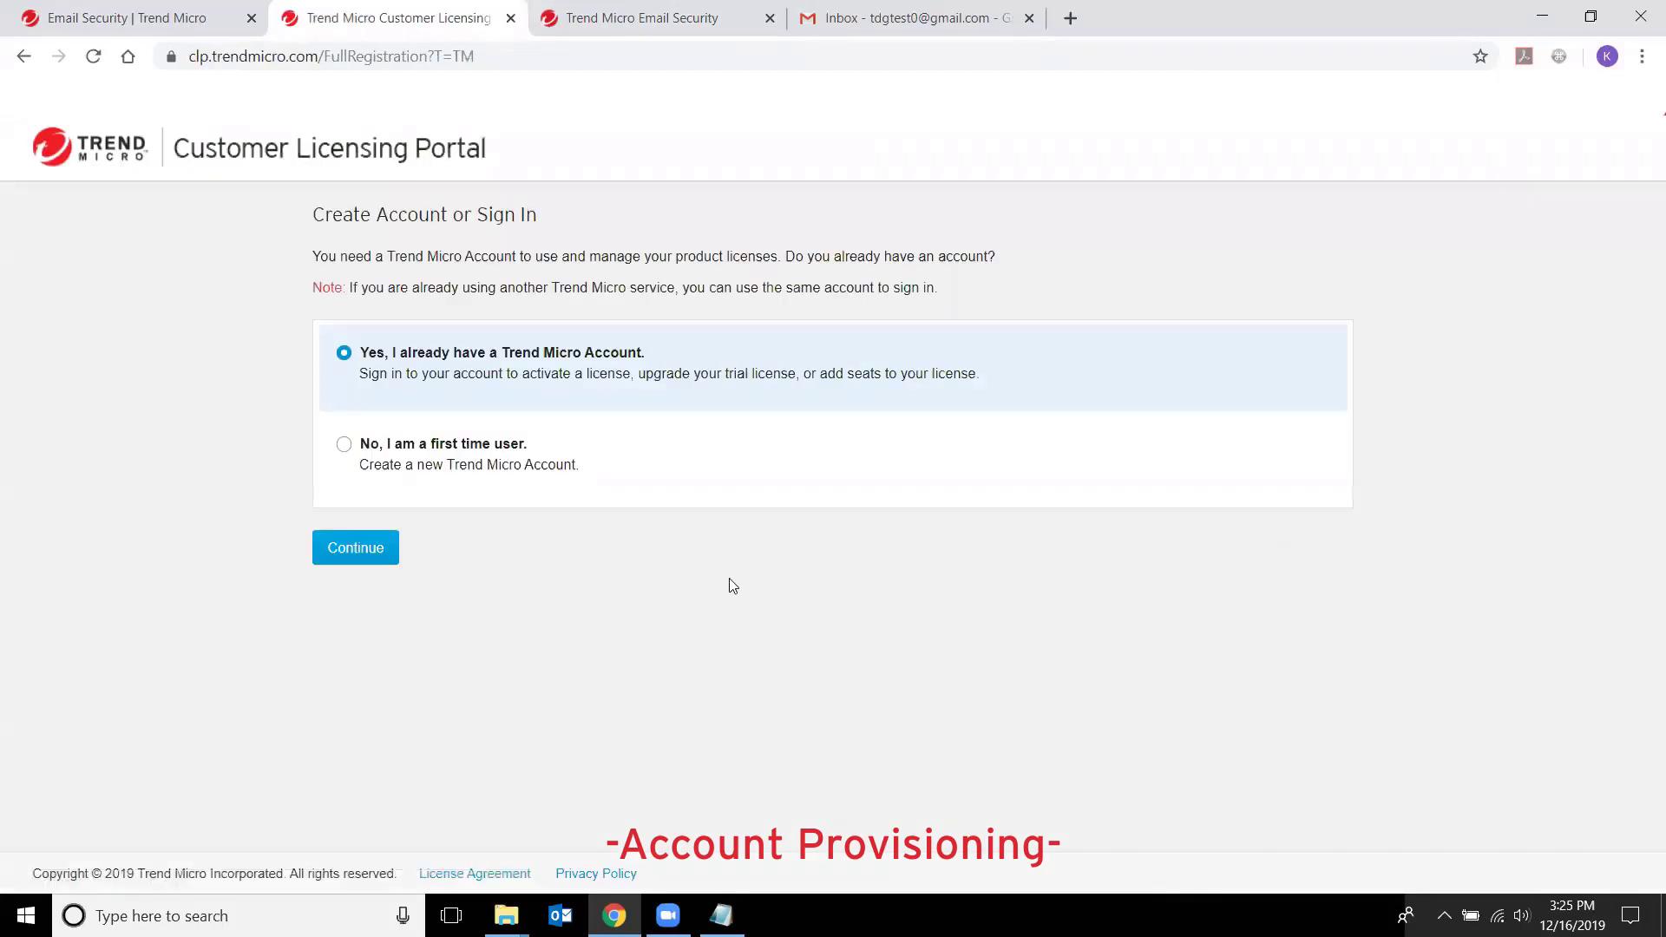
click(344, 445)
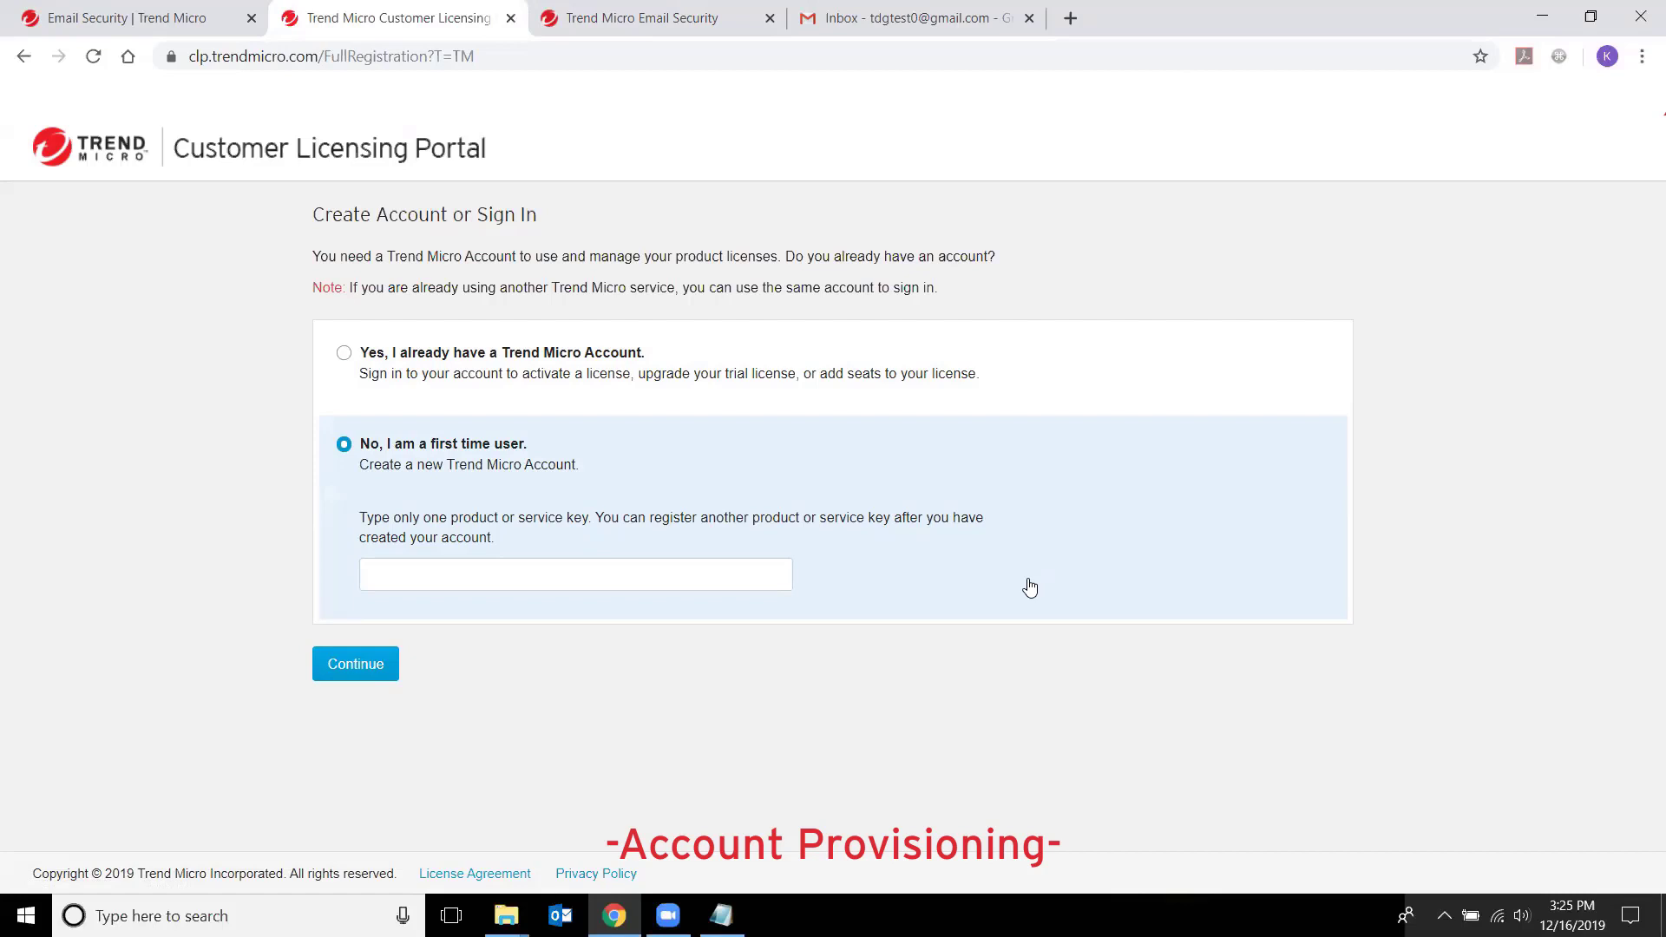
click(507, 576)
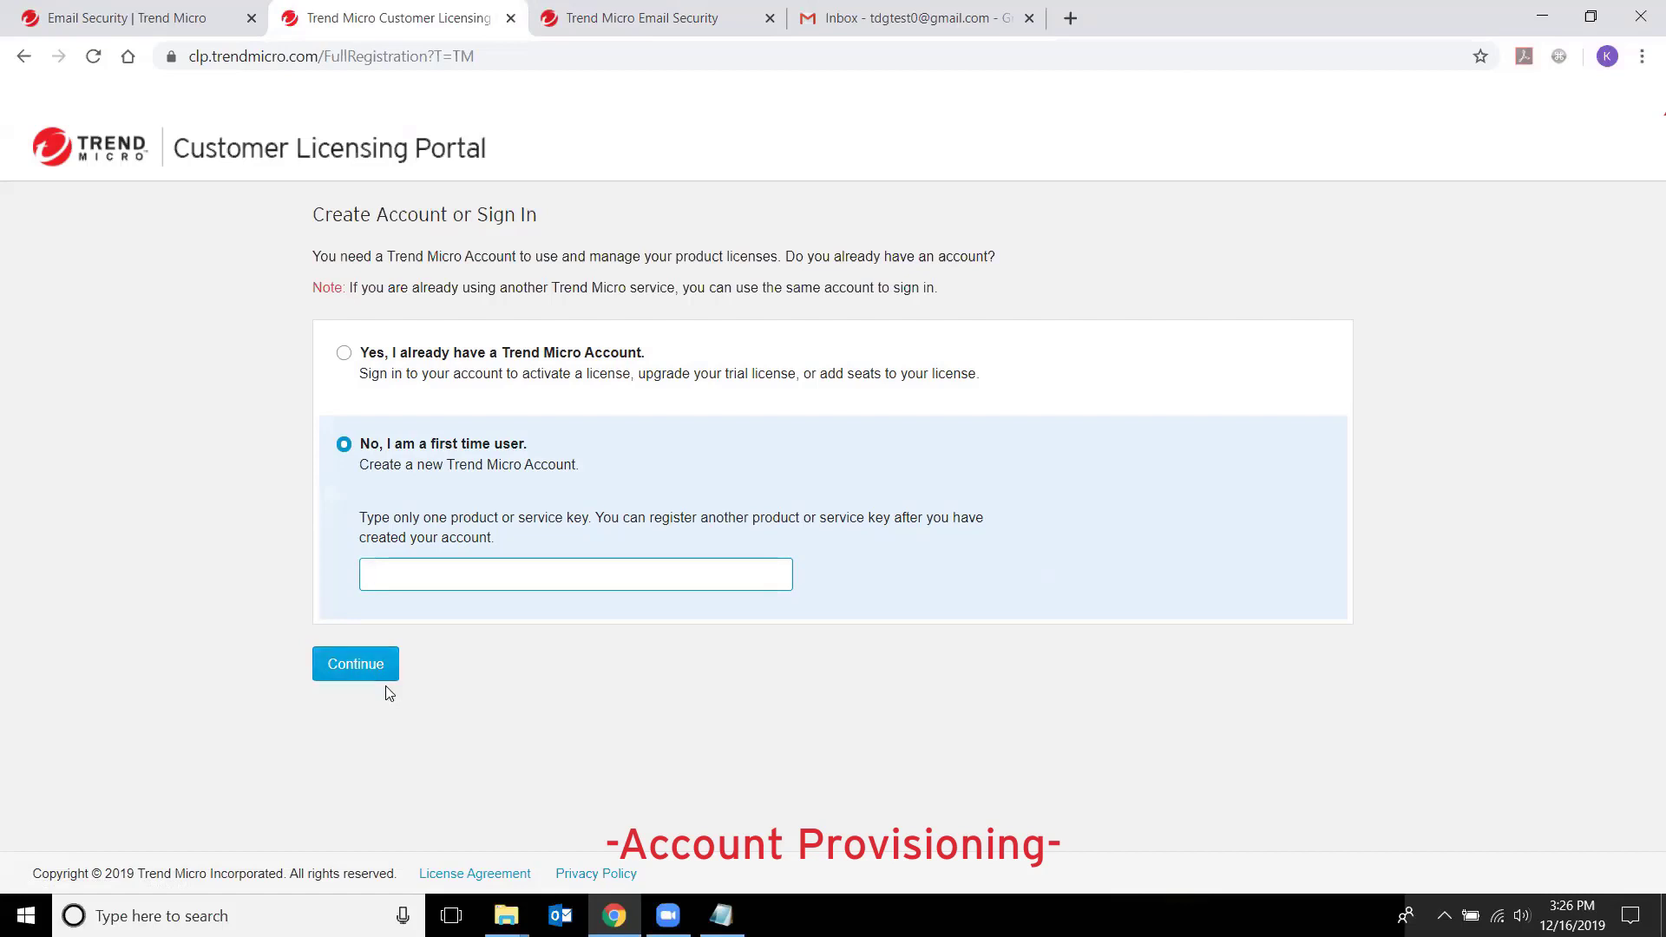
- Go to the clp Customer Licensing Portal and sign in with the account name and password
click(483, 62)
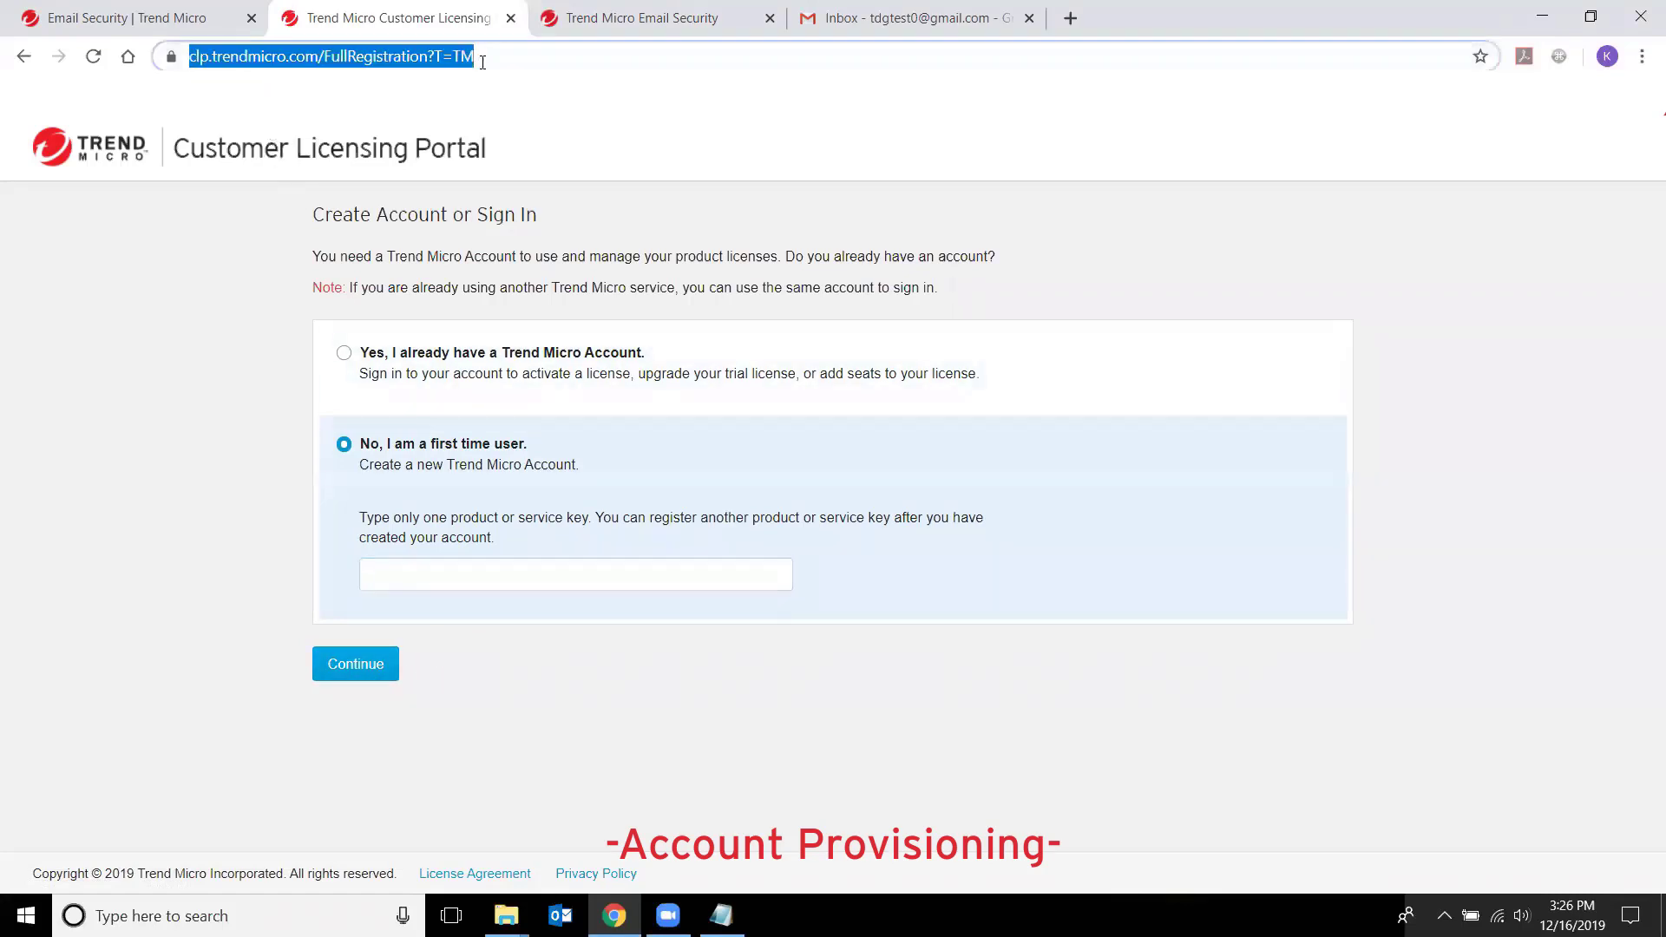
text(clp.trendmicro.com)
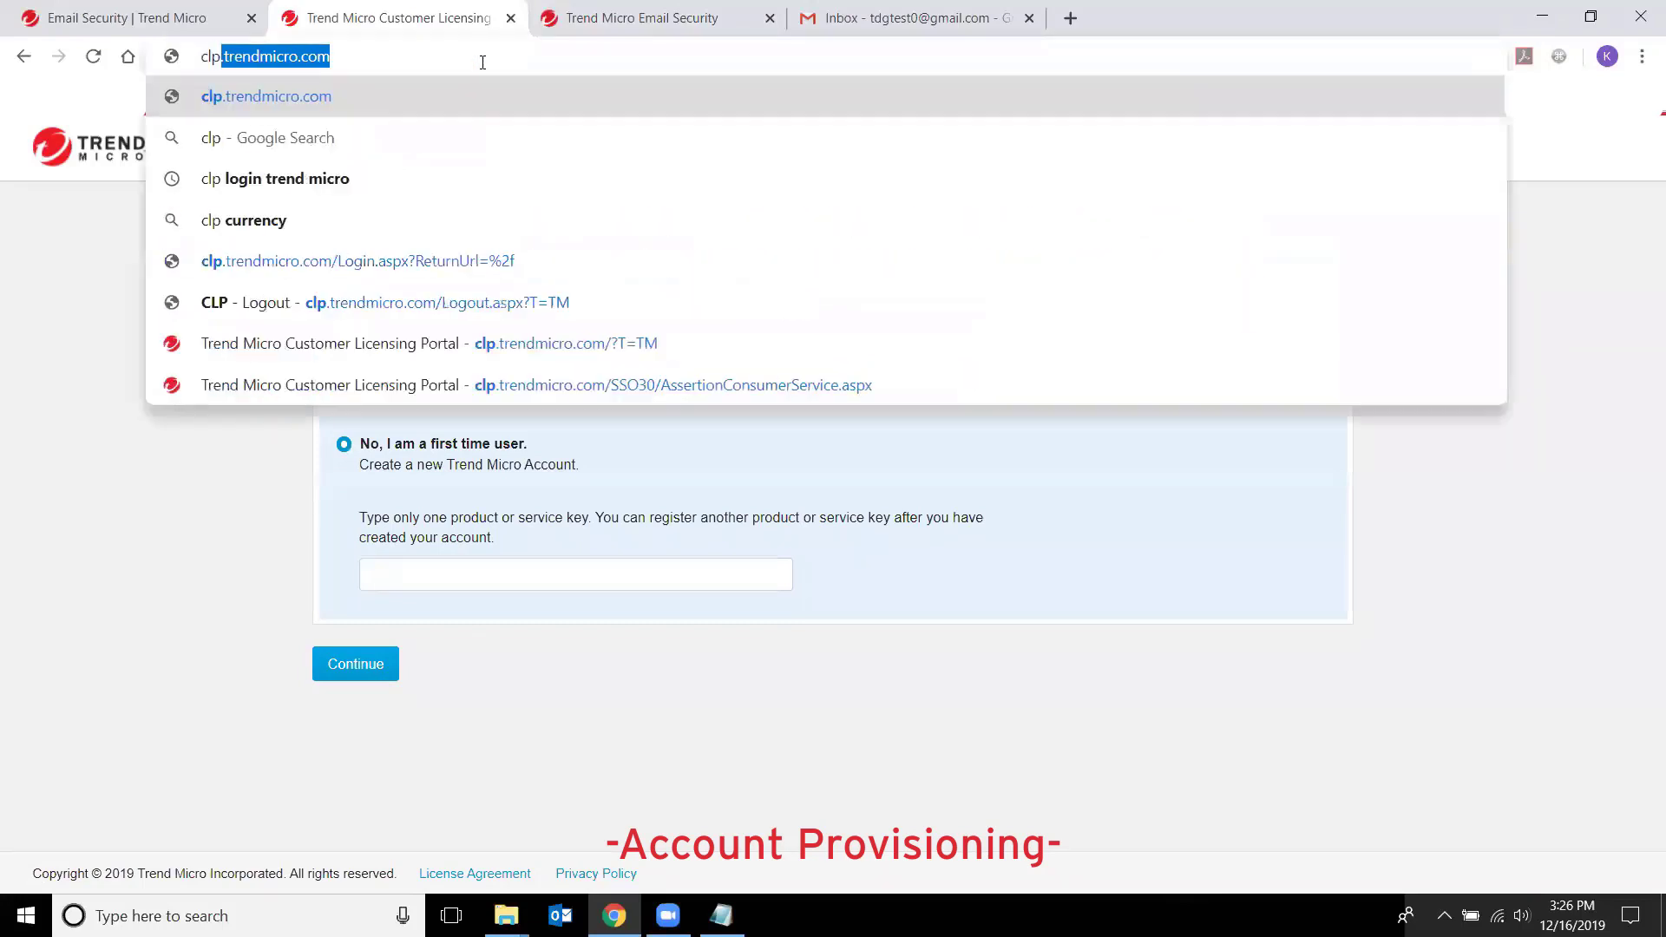
key(Return)
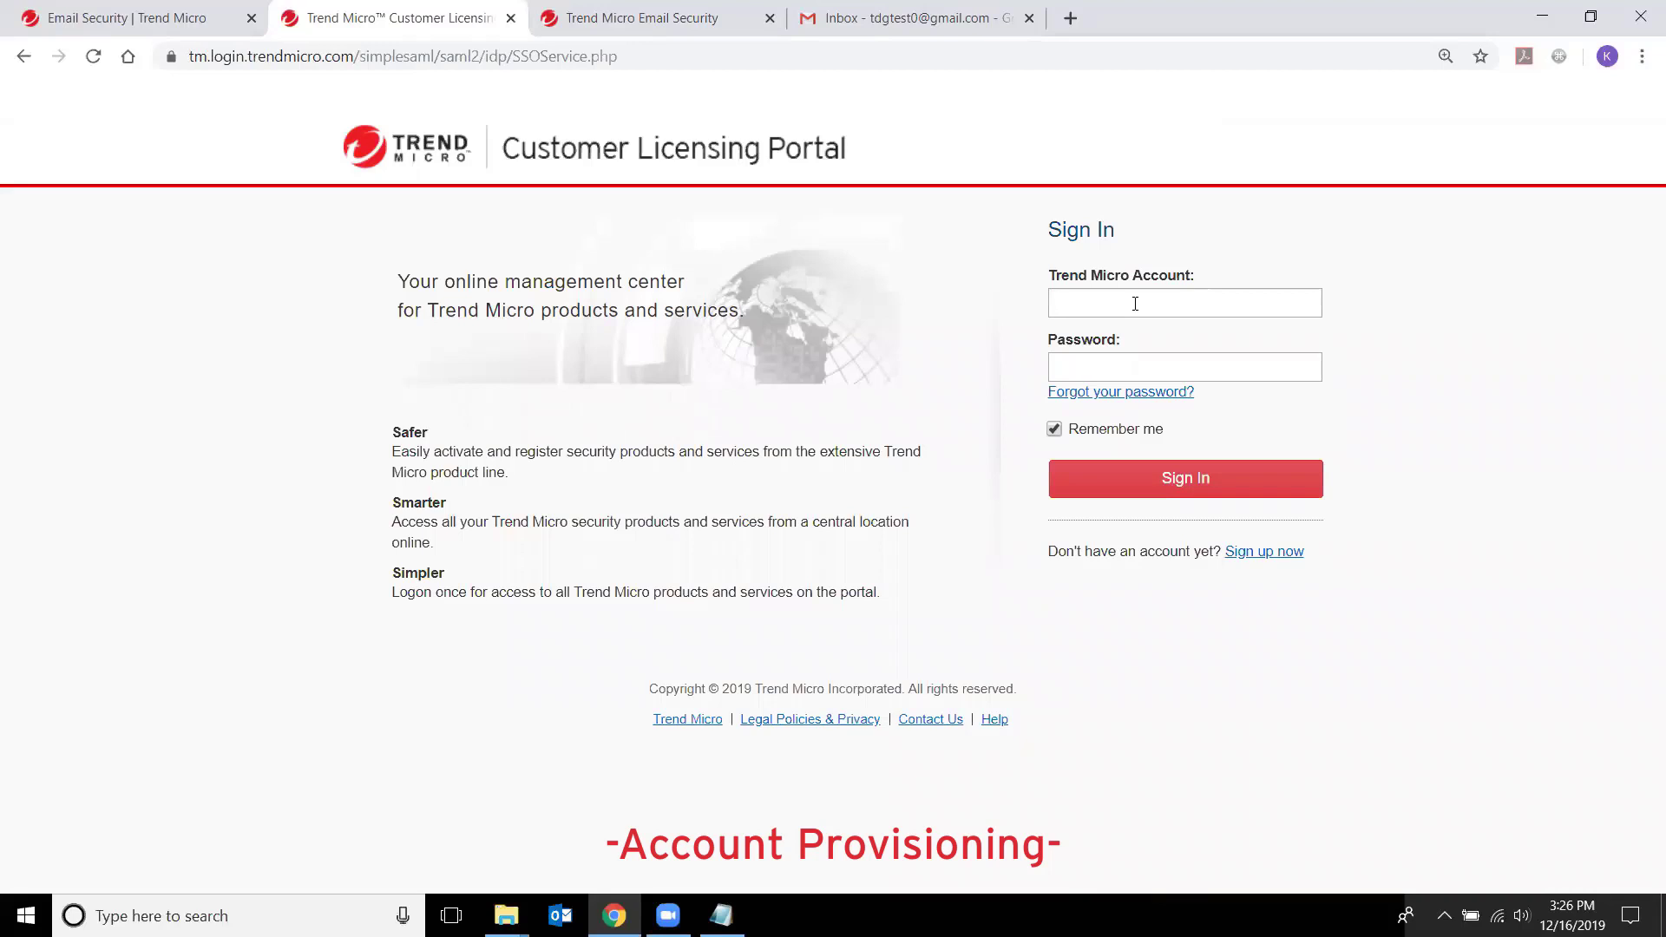
text(tdgtest0)
key(Tab)
text(********)
click(1118, 475)
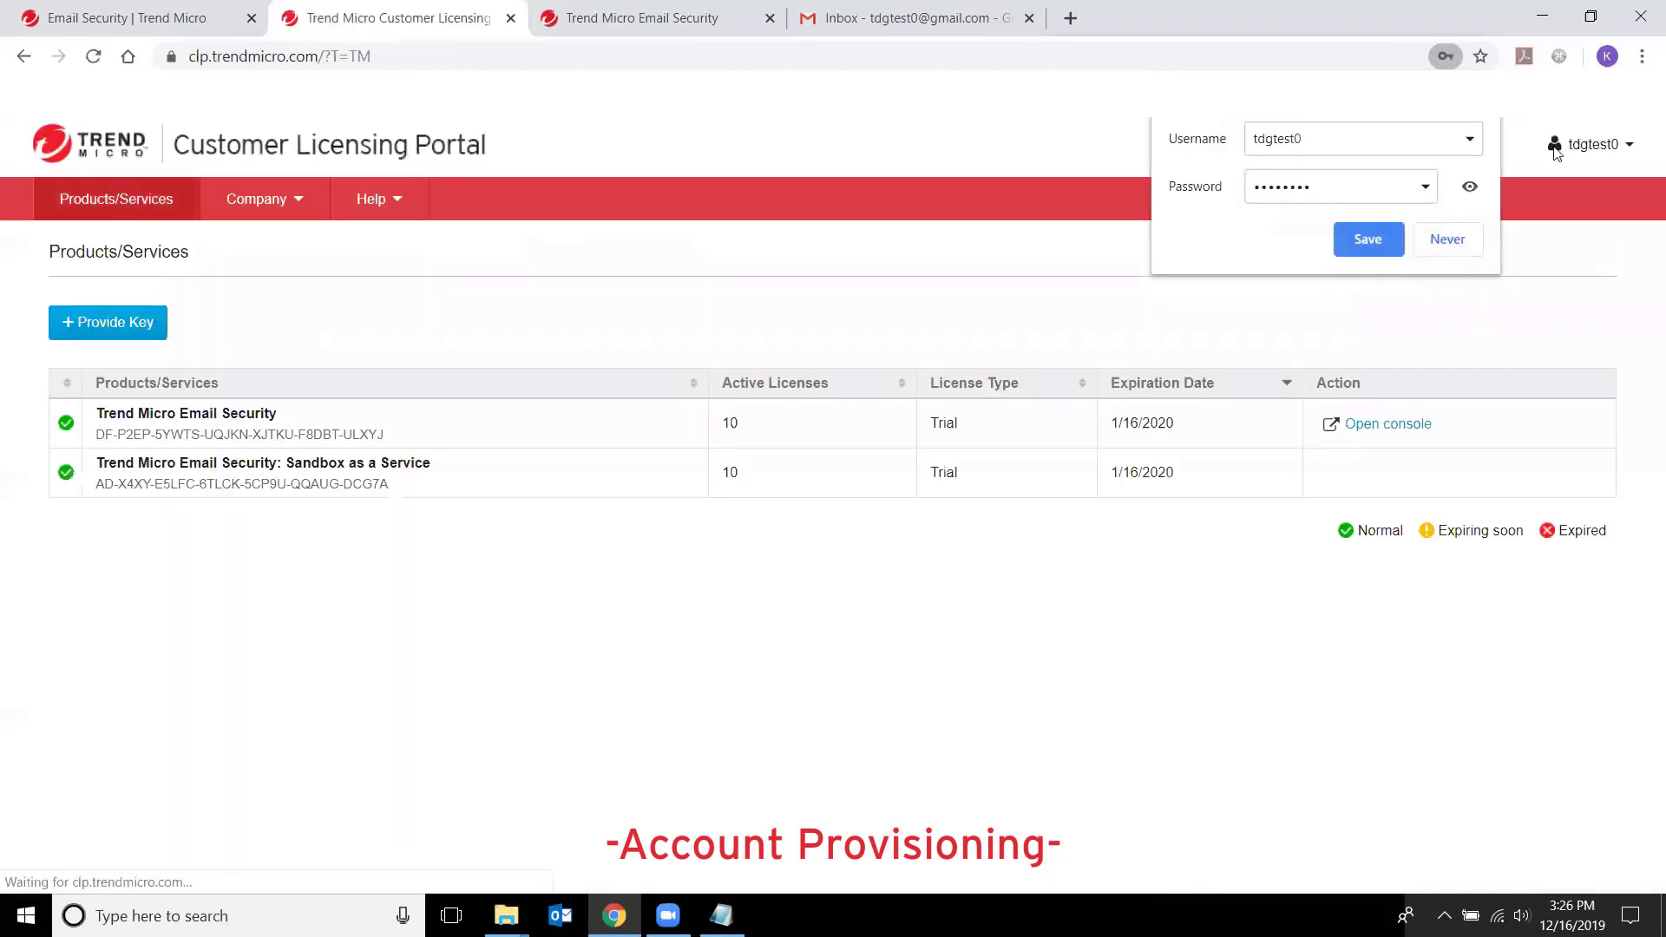
- Decline saving the password, then open Provide Key and cancel back to the products list
click(1466, 245)
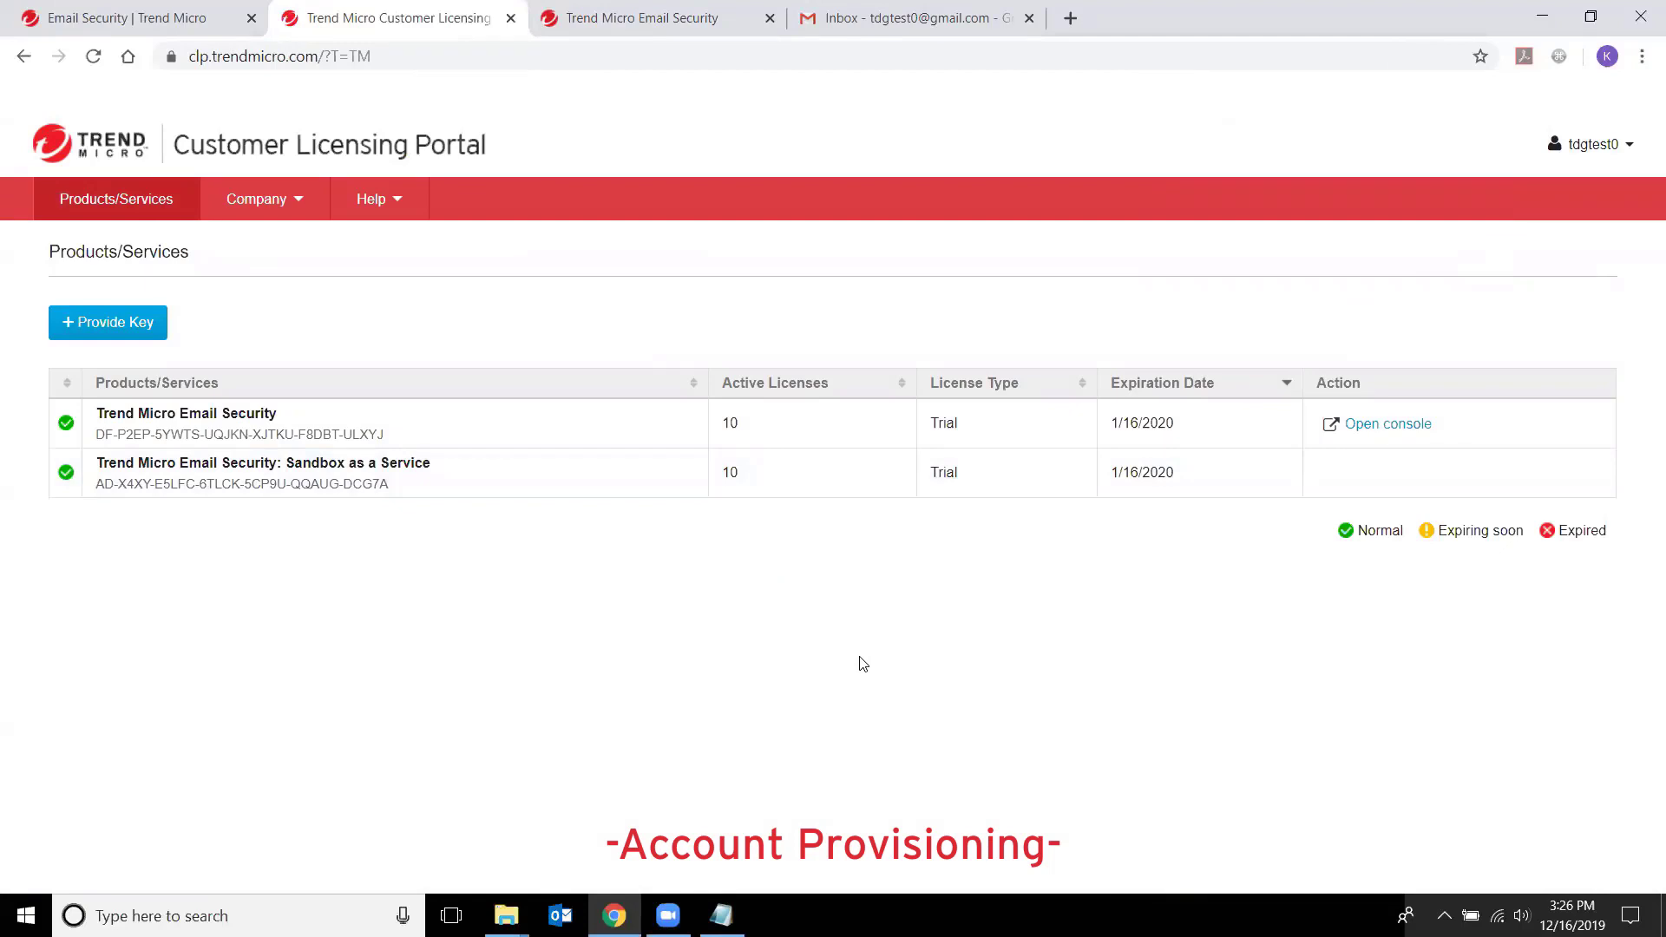
click(146, 334)
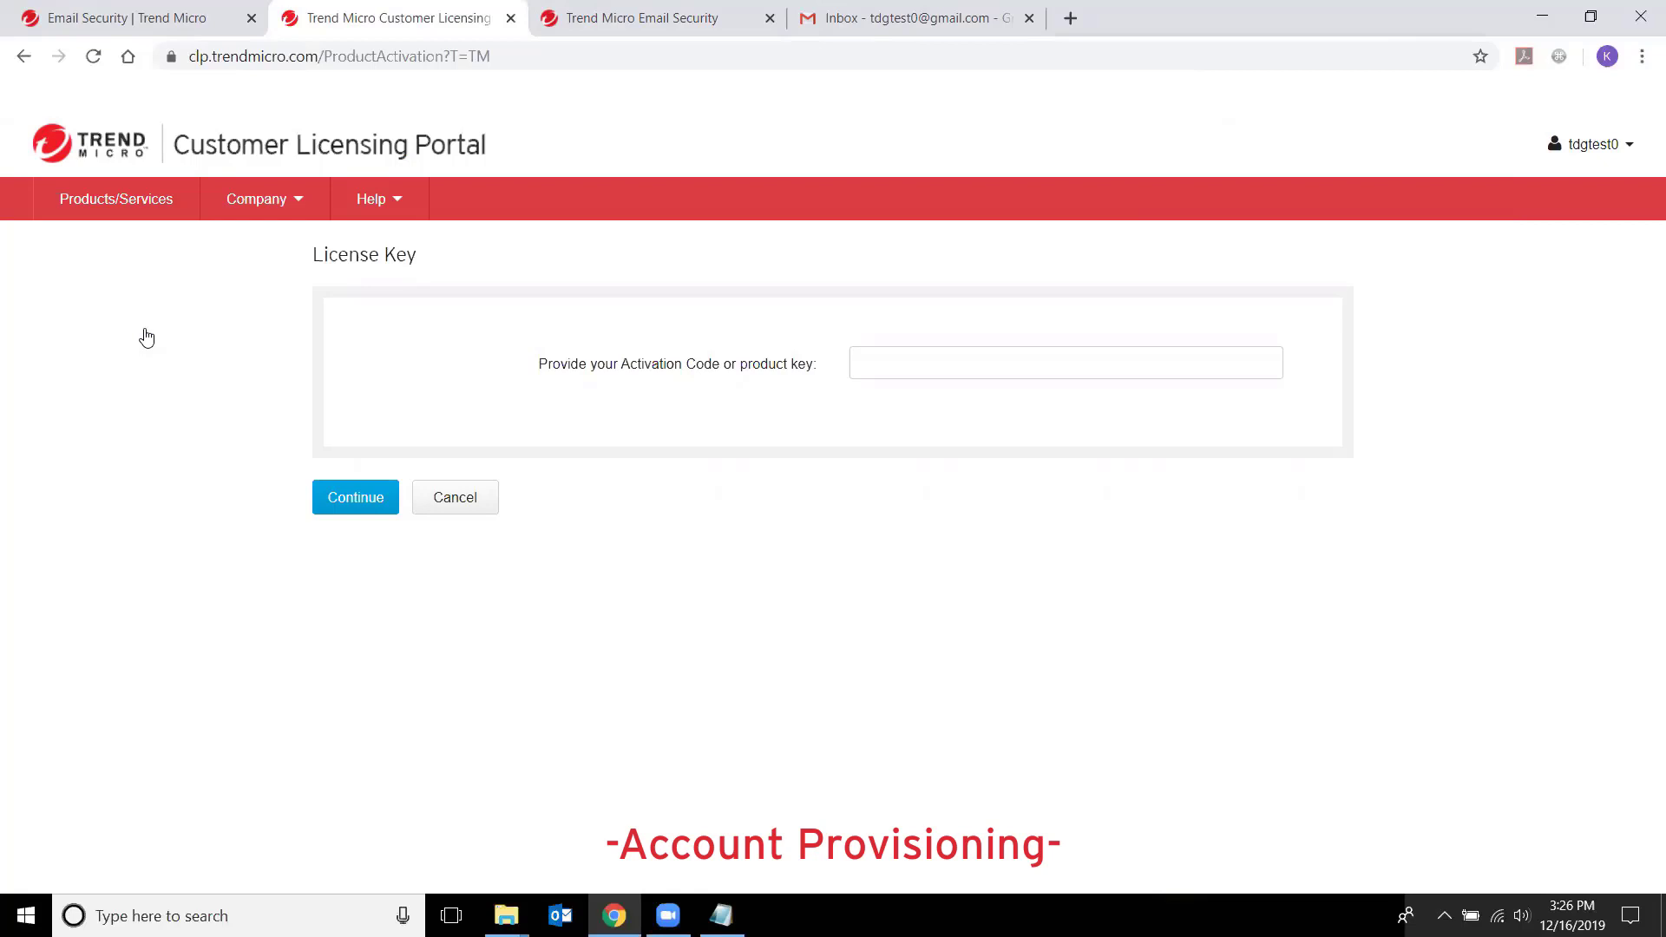
click(474, 517)
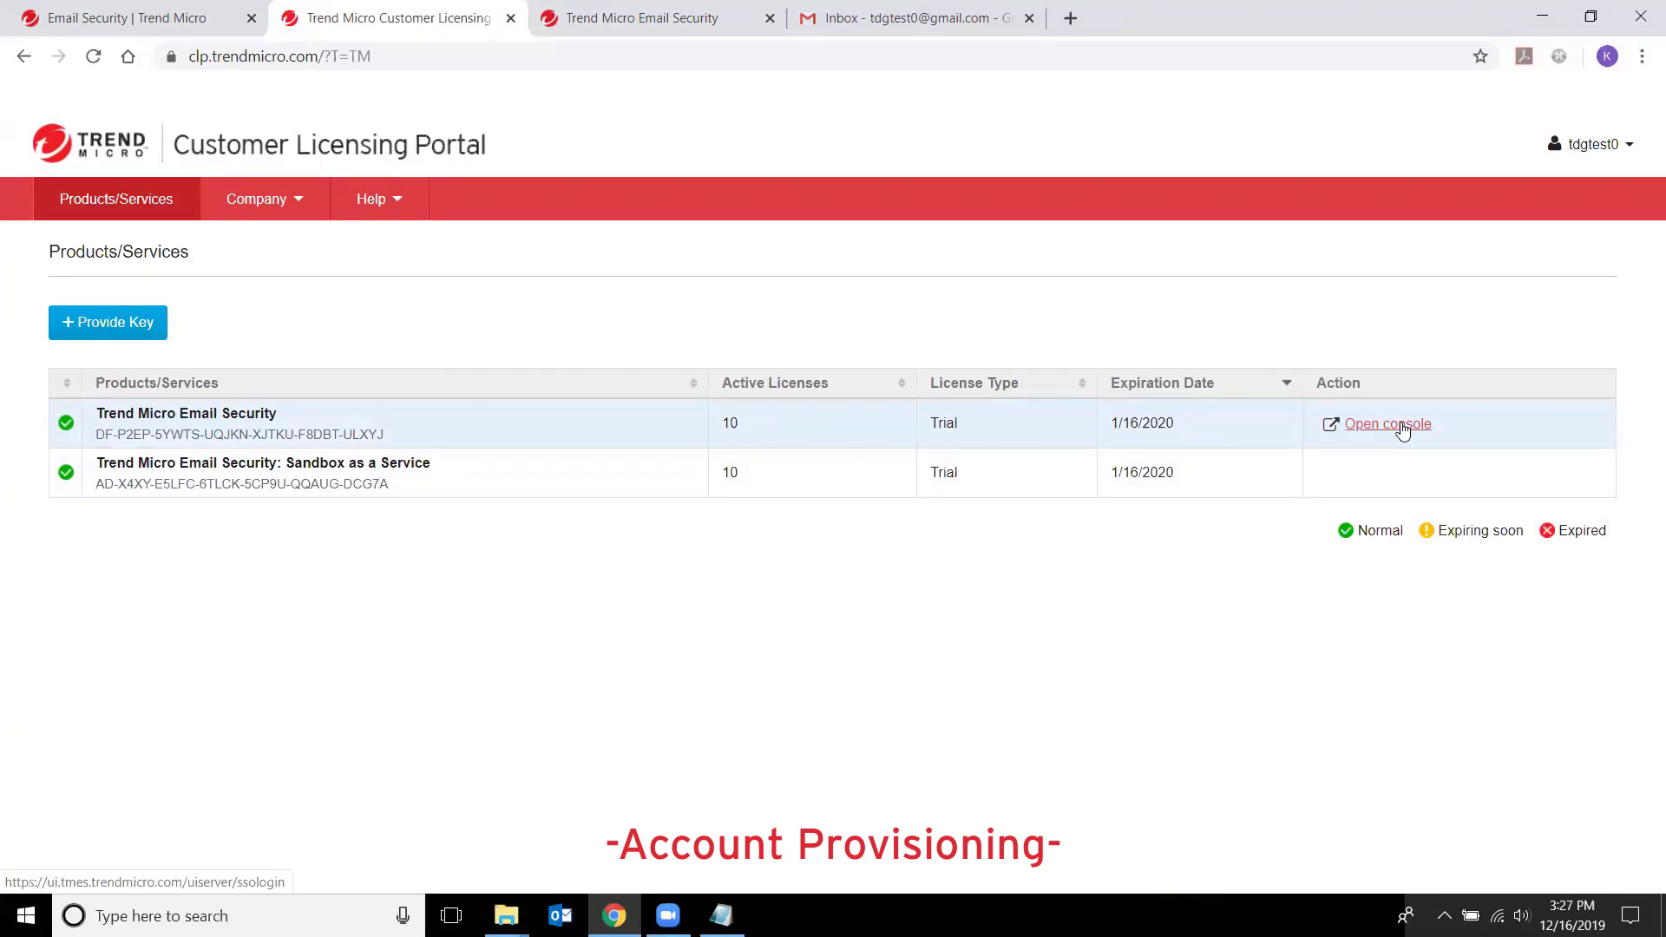
- Open the Email Security console and fill in the profile's first name, last name and e-mail address
click(1402, 427)
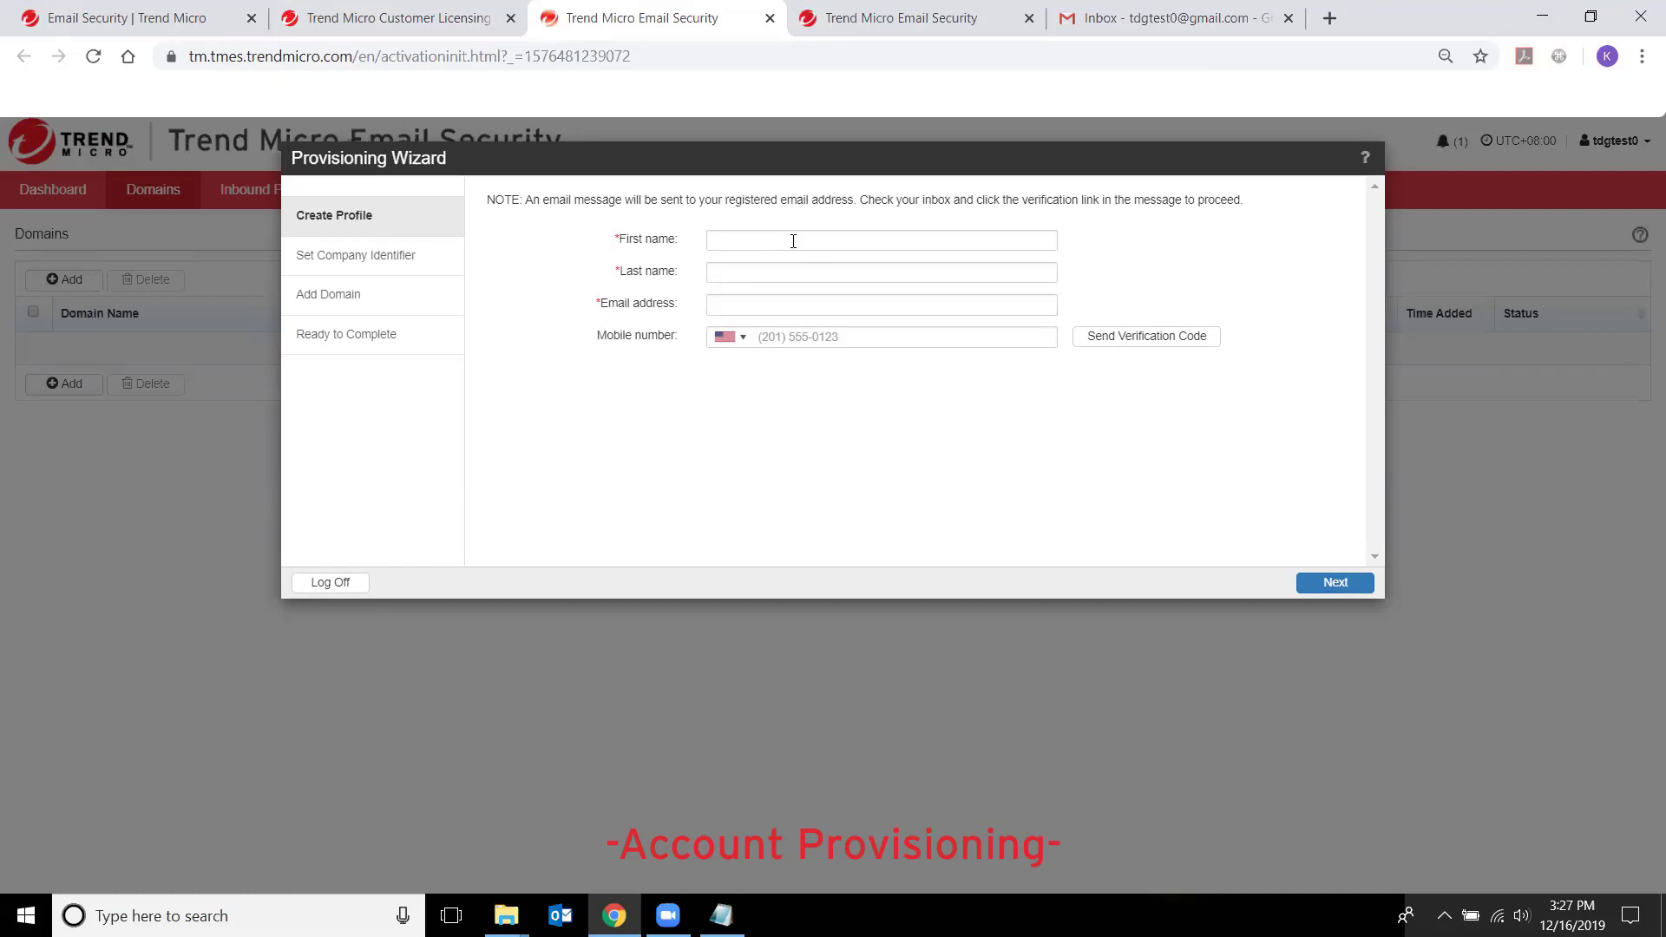
click(793, 241)
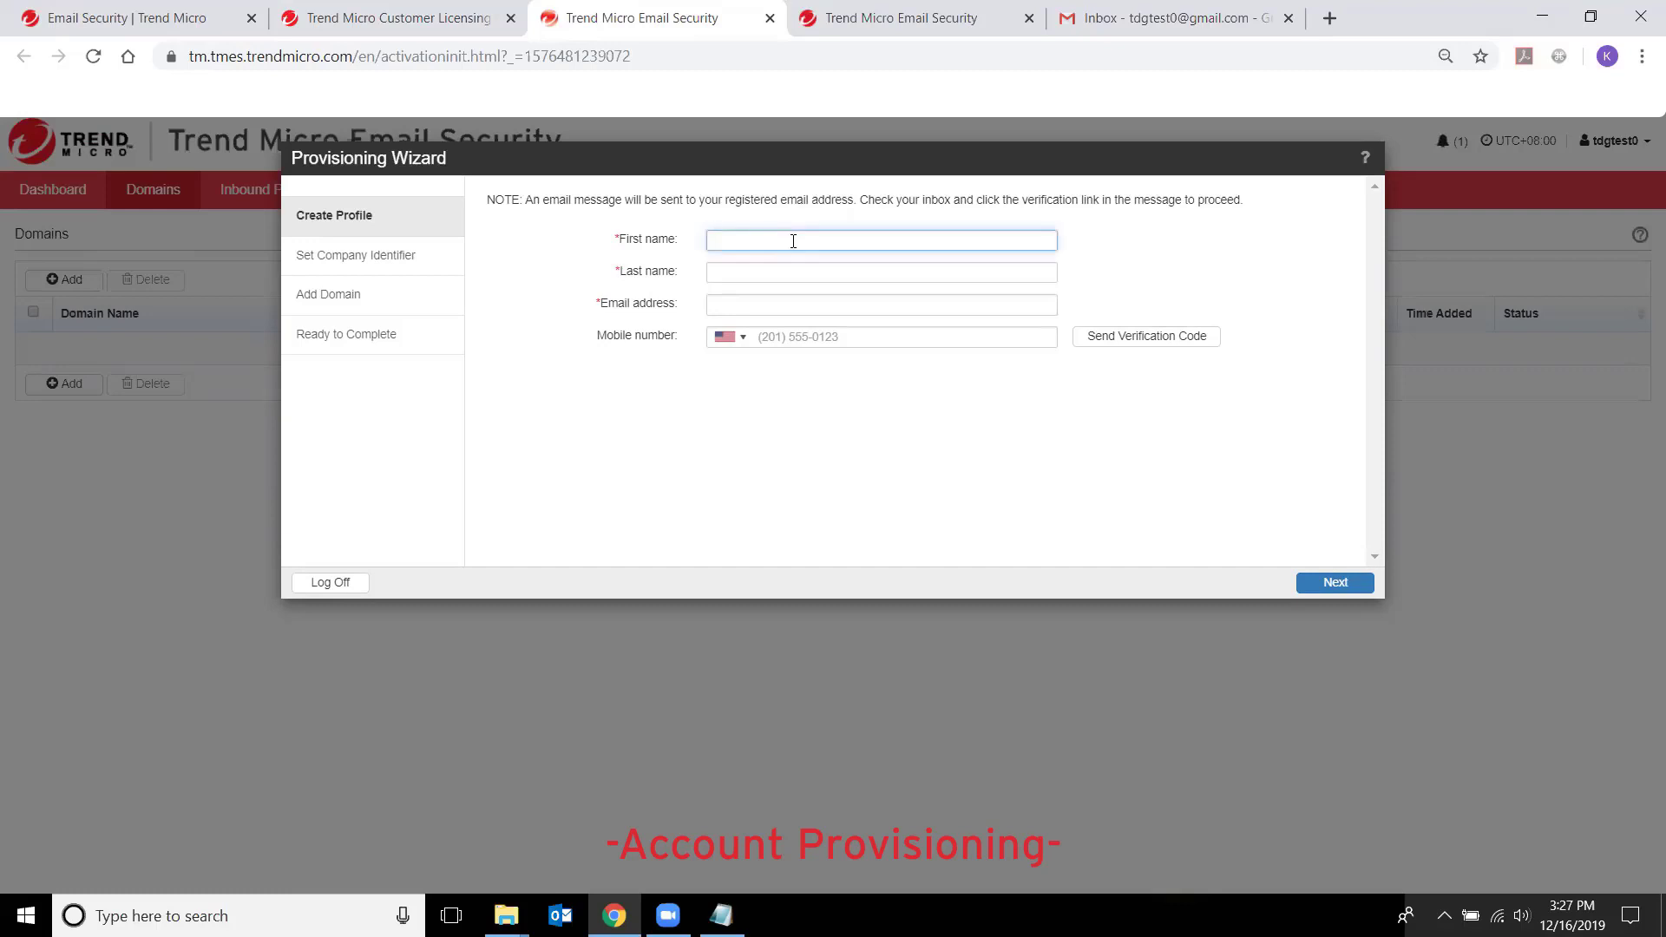
key(Tab)
key(Tab)
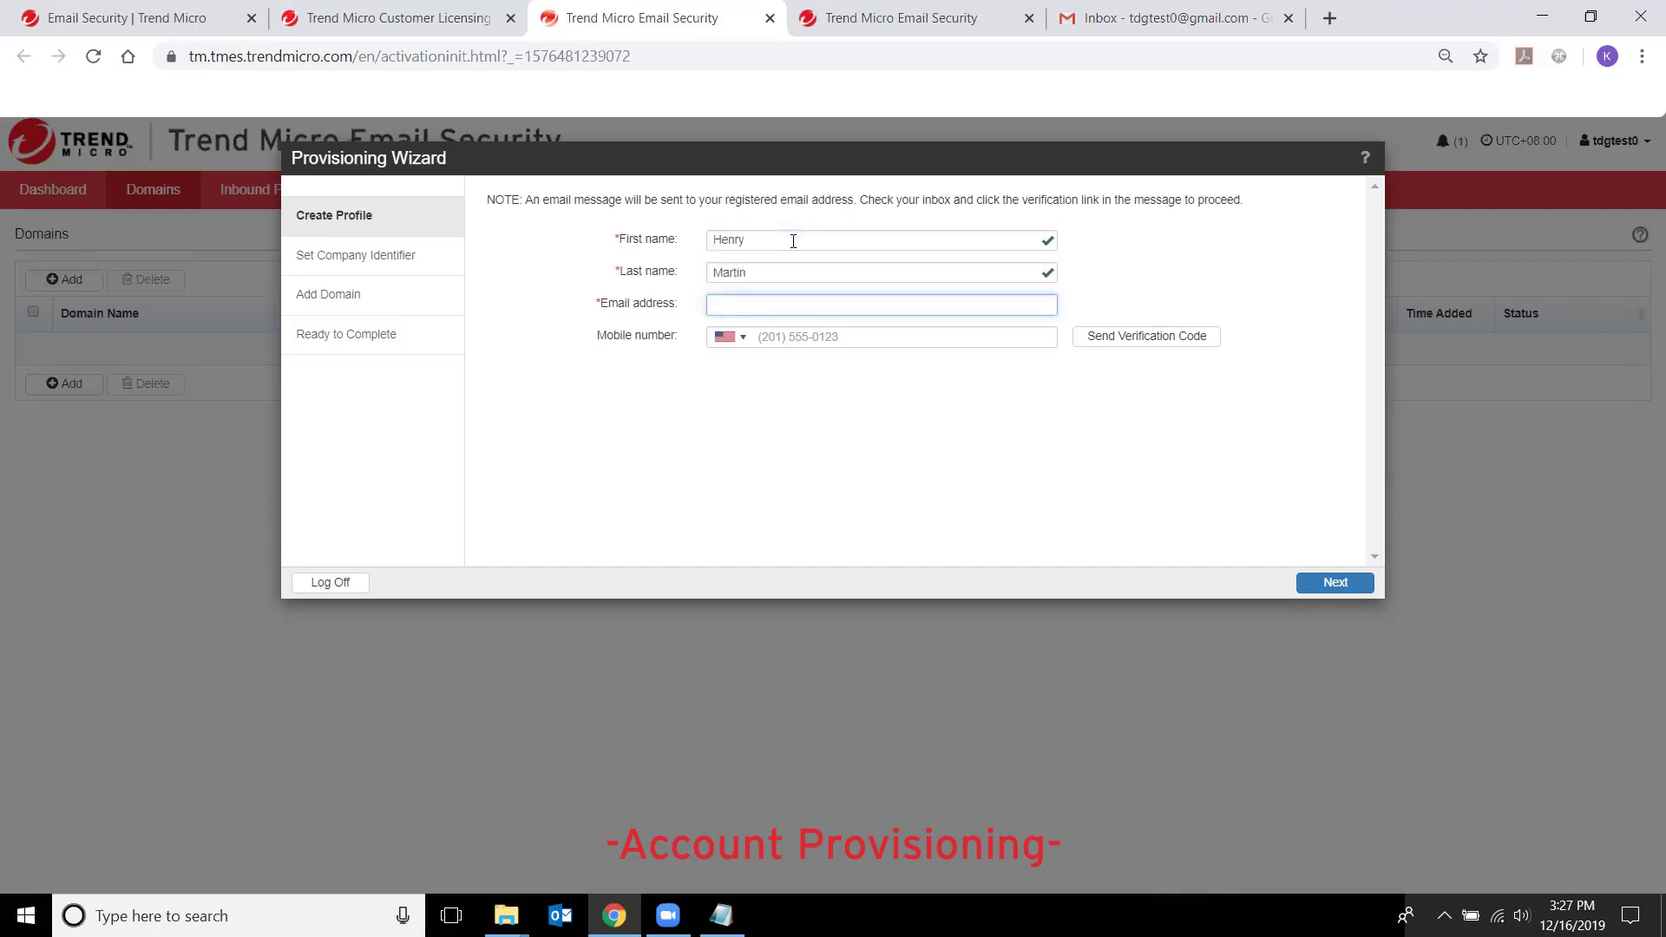
- Submit the profile, then enter the company identifier and verify it is available
click(1350, 590)
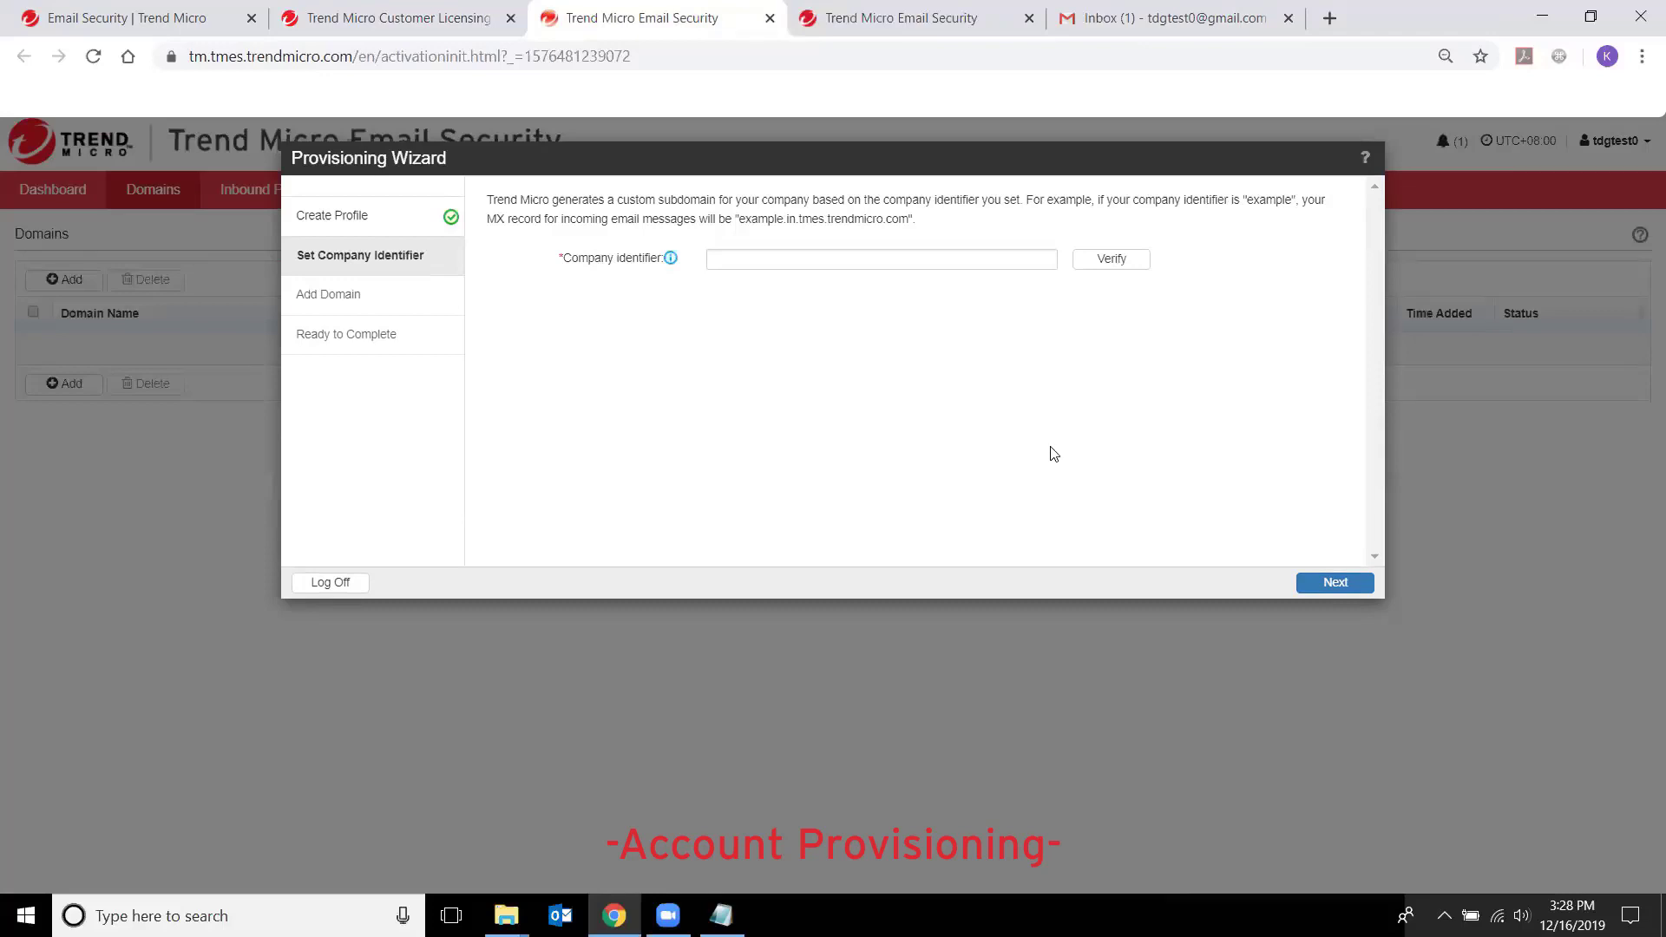
click(828, 260)
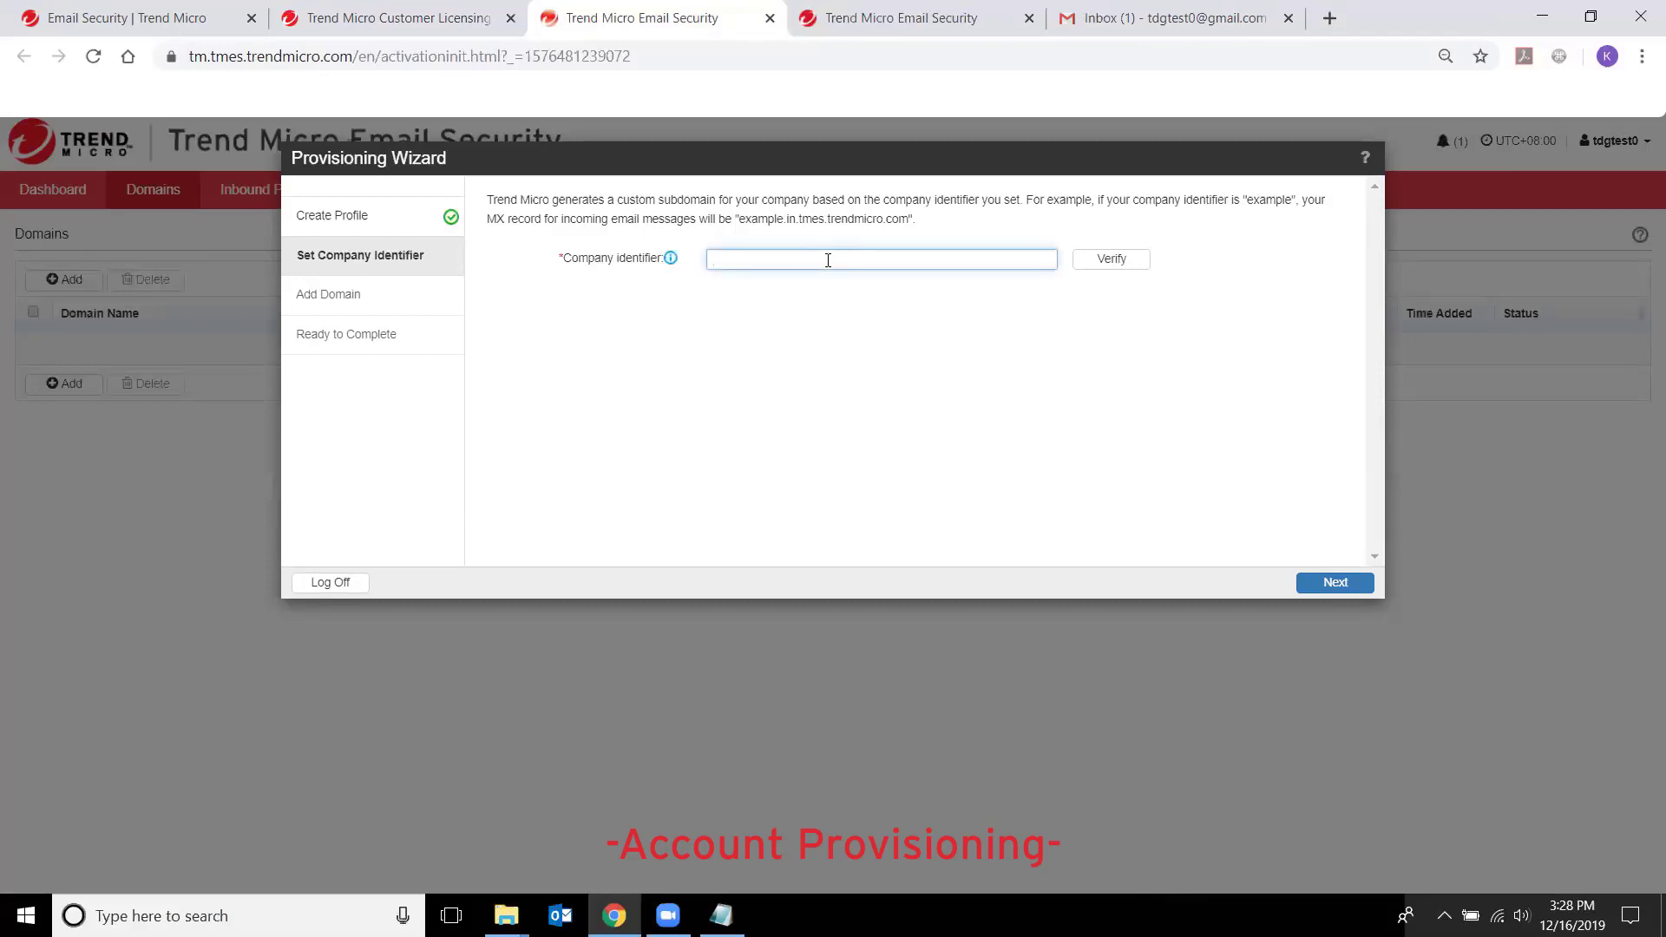
text(tdgtest0)
click(1115, 267)
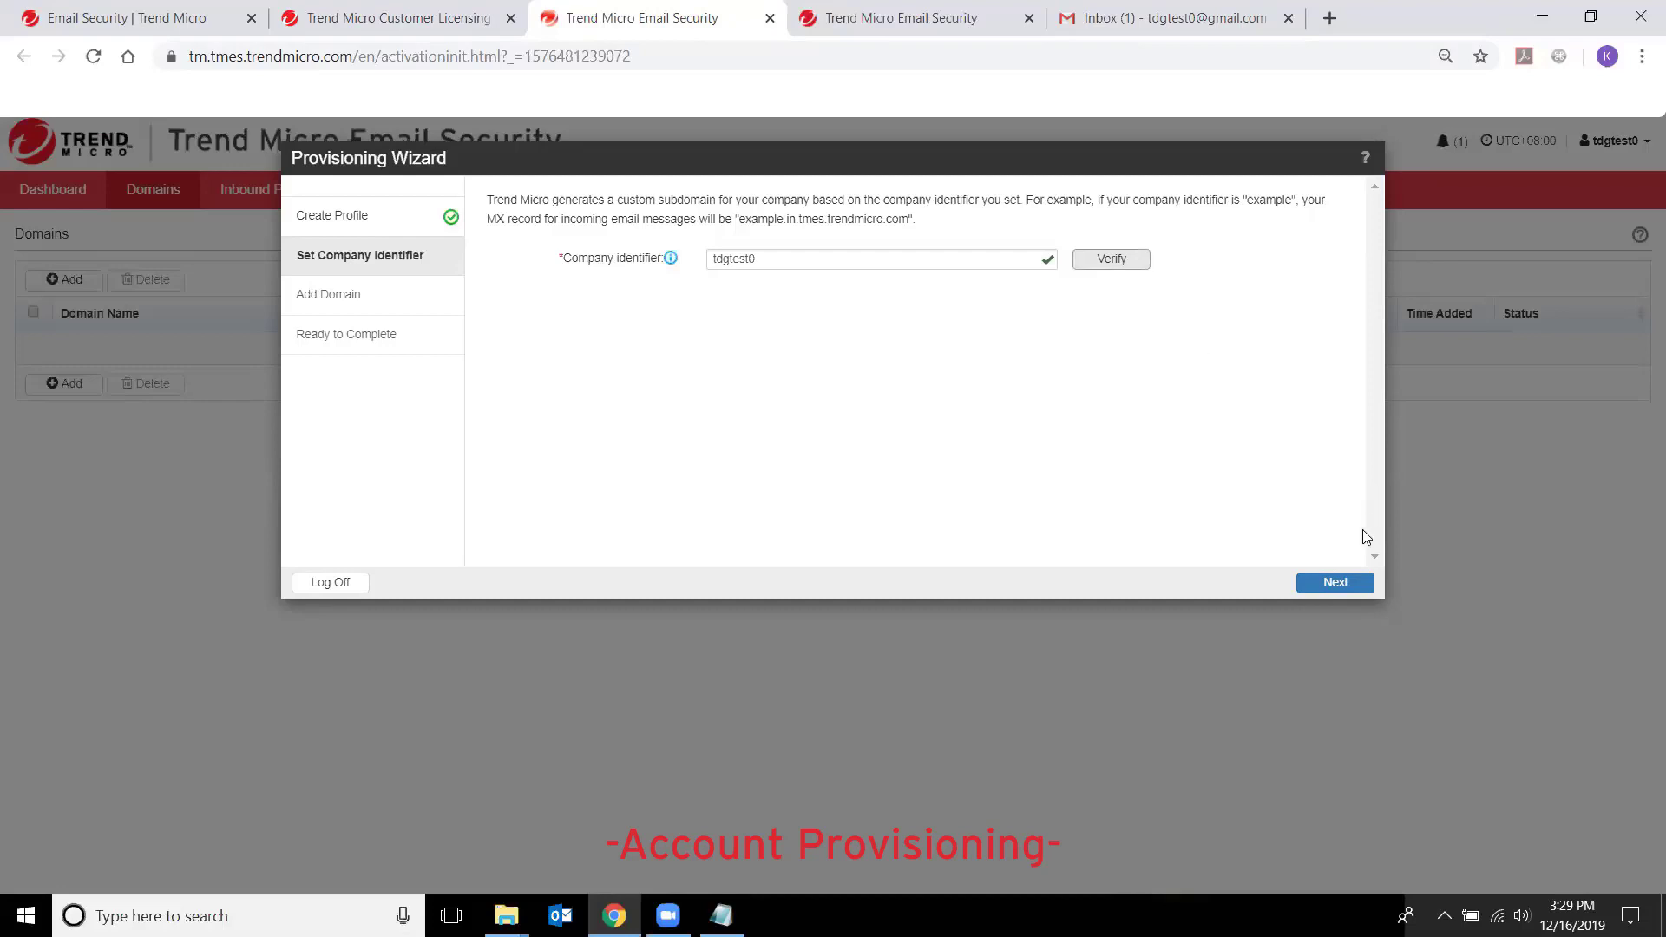
- Advance to Add Domain and enter d2.tdglabph.com as the domain name
click(1333, 585)
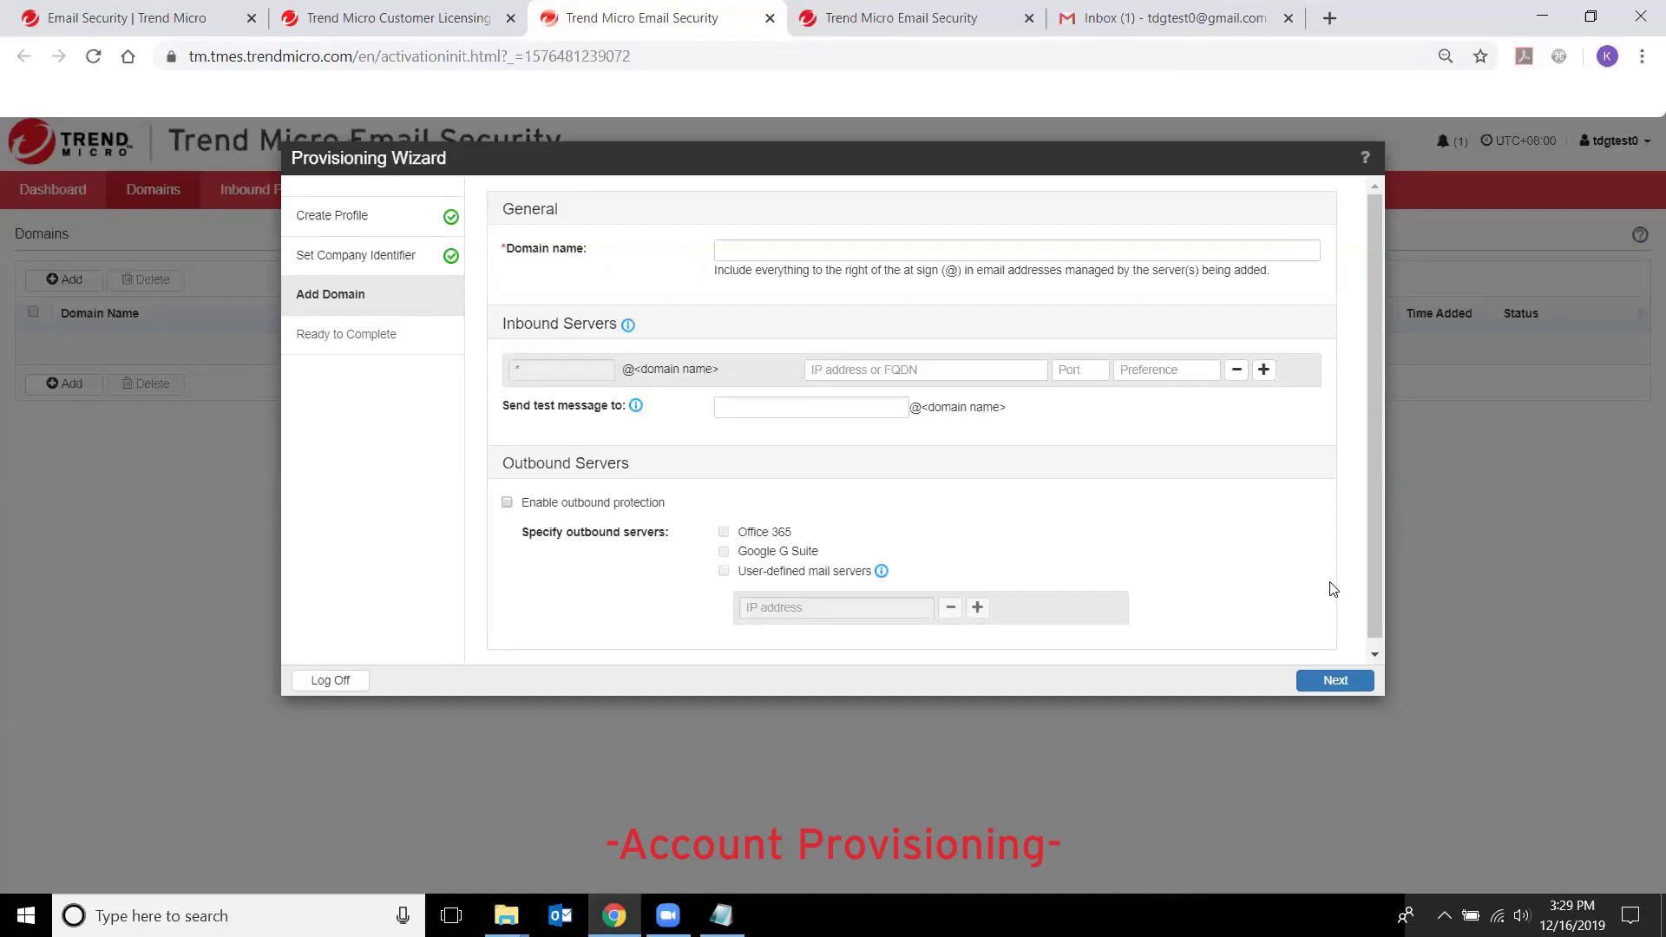
click(944, 255)
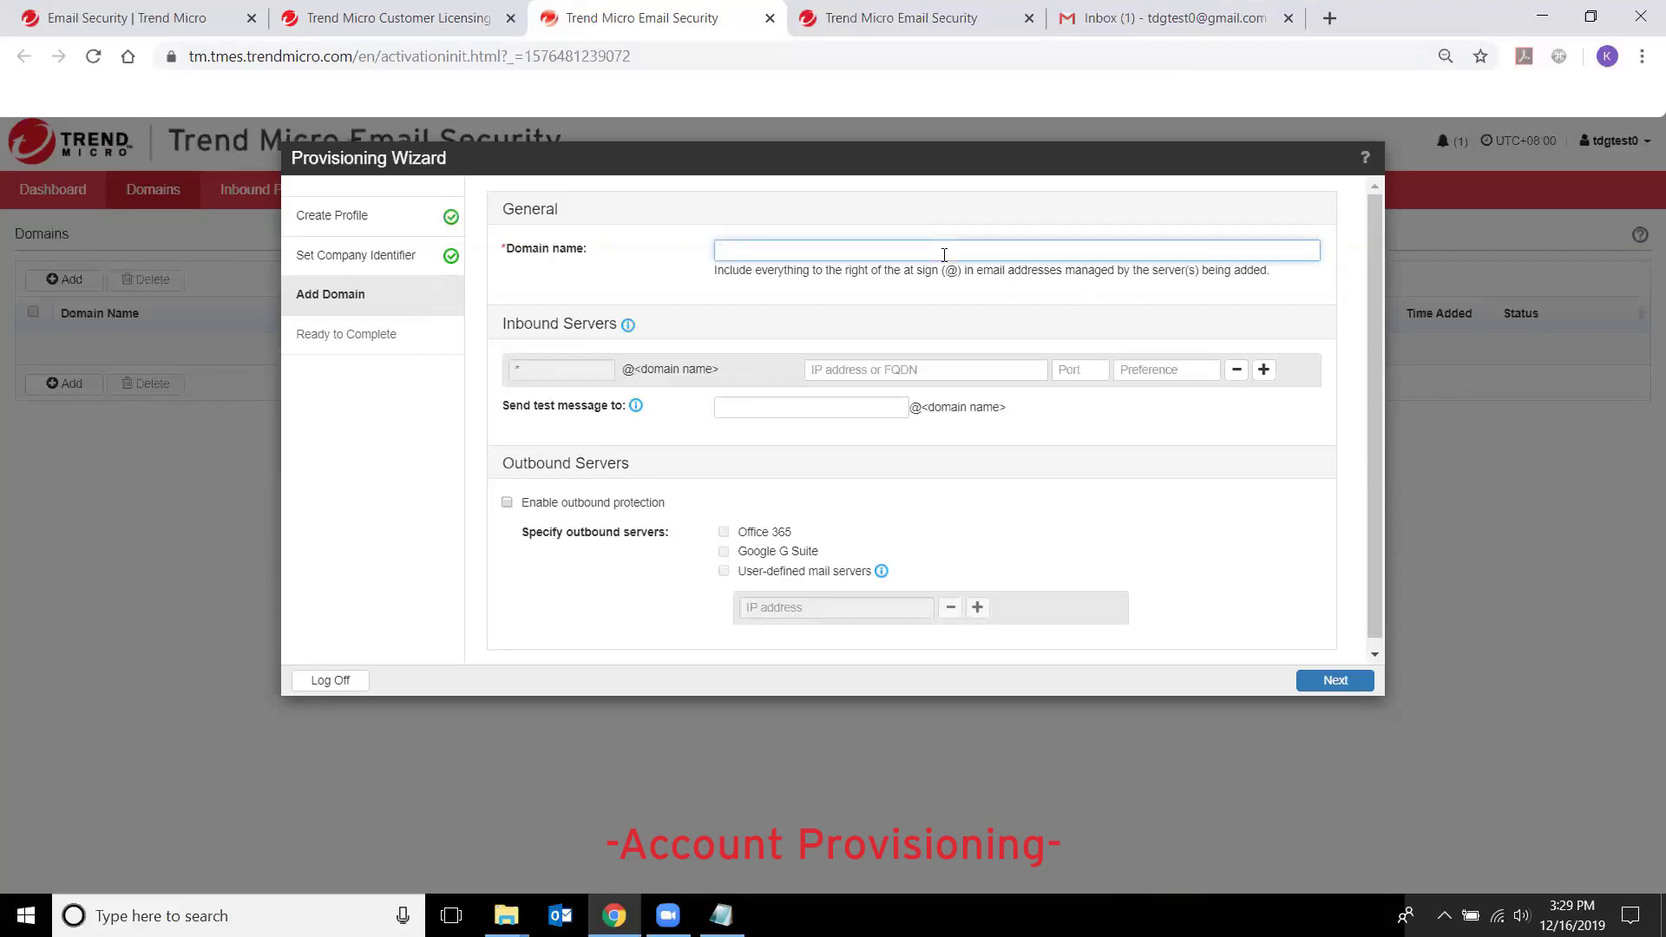
text(d2.)
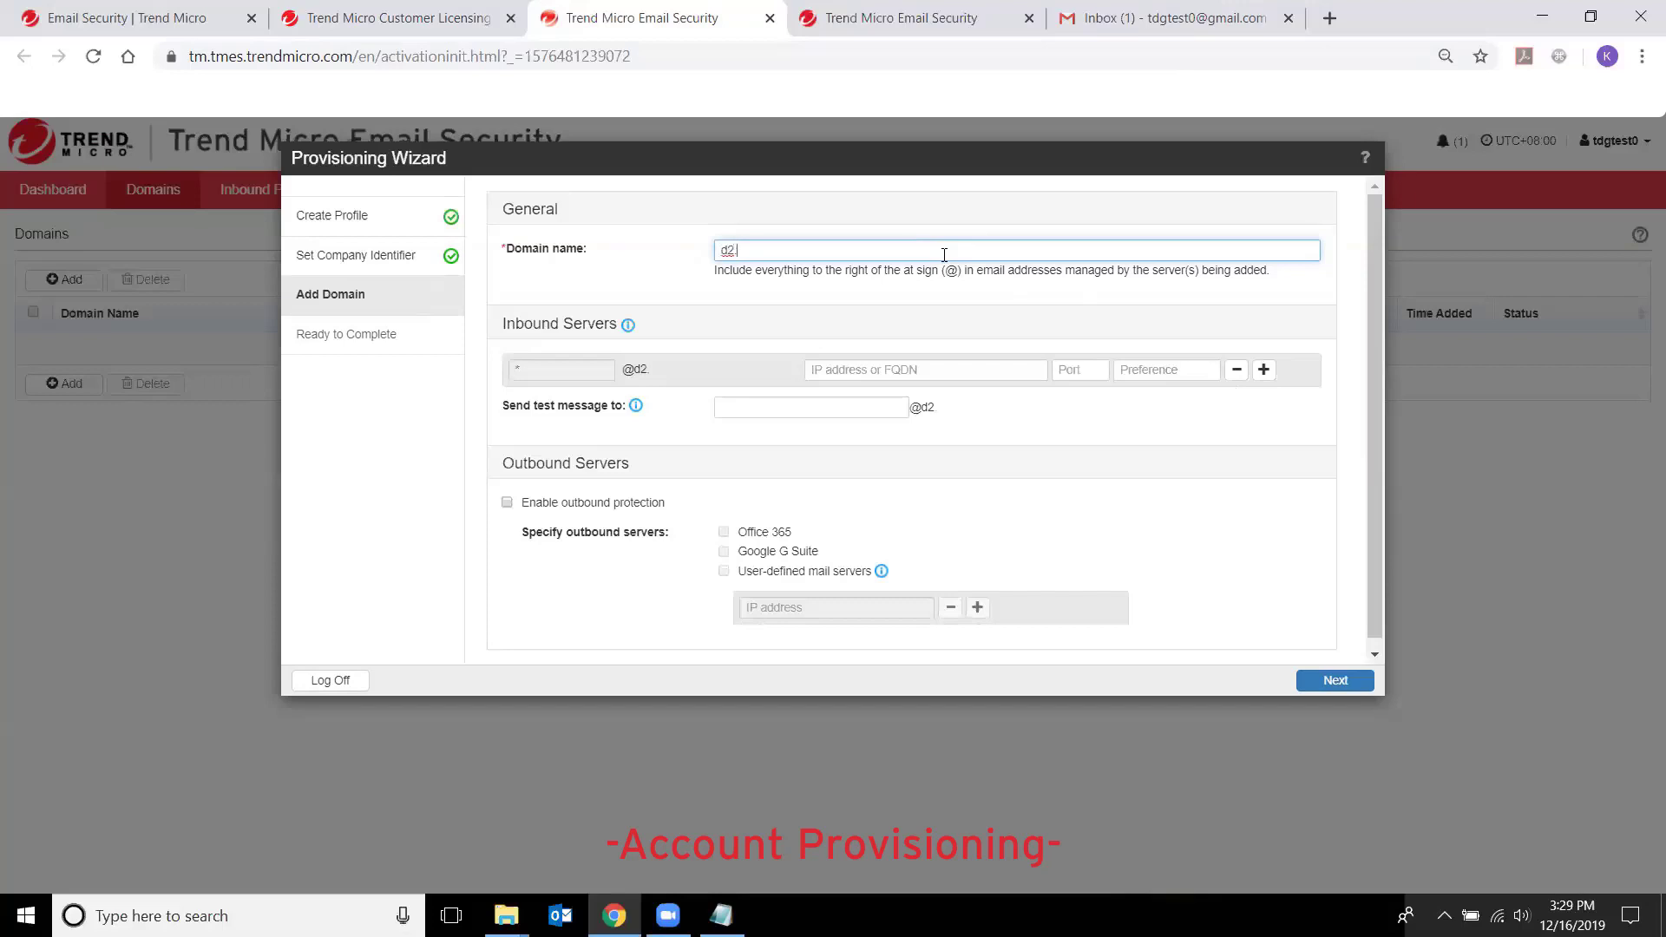
text(tdglabph.com)
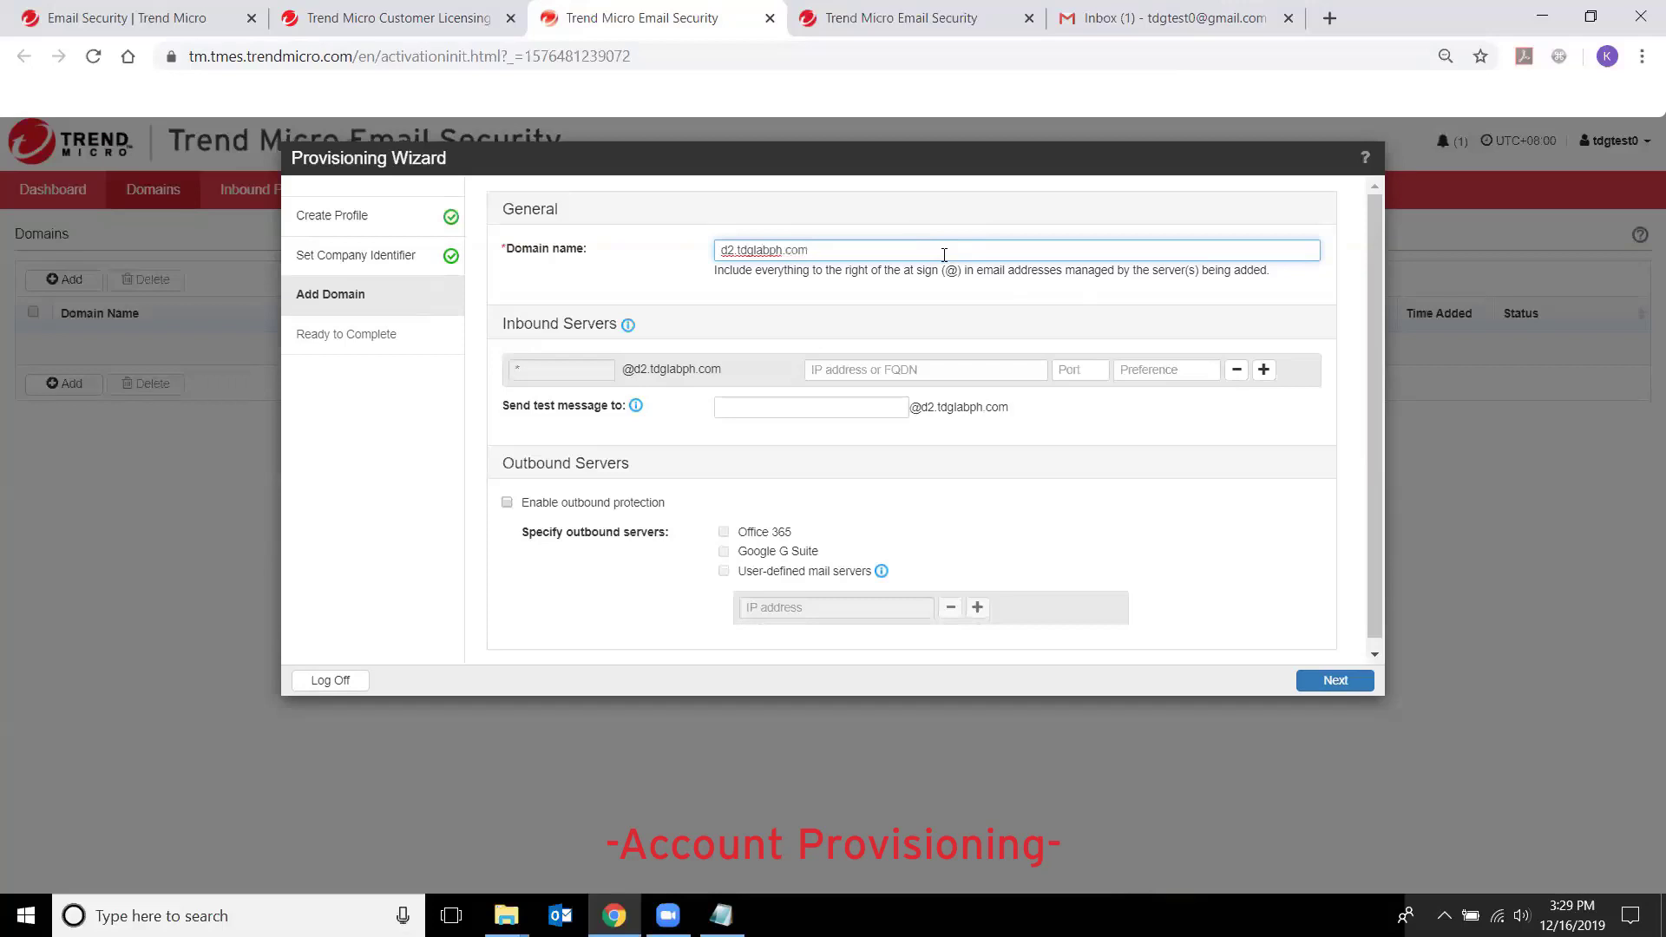
click(927, 369)
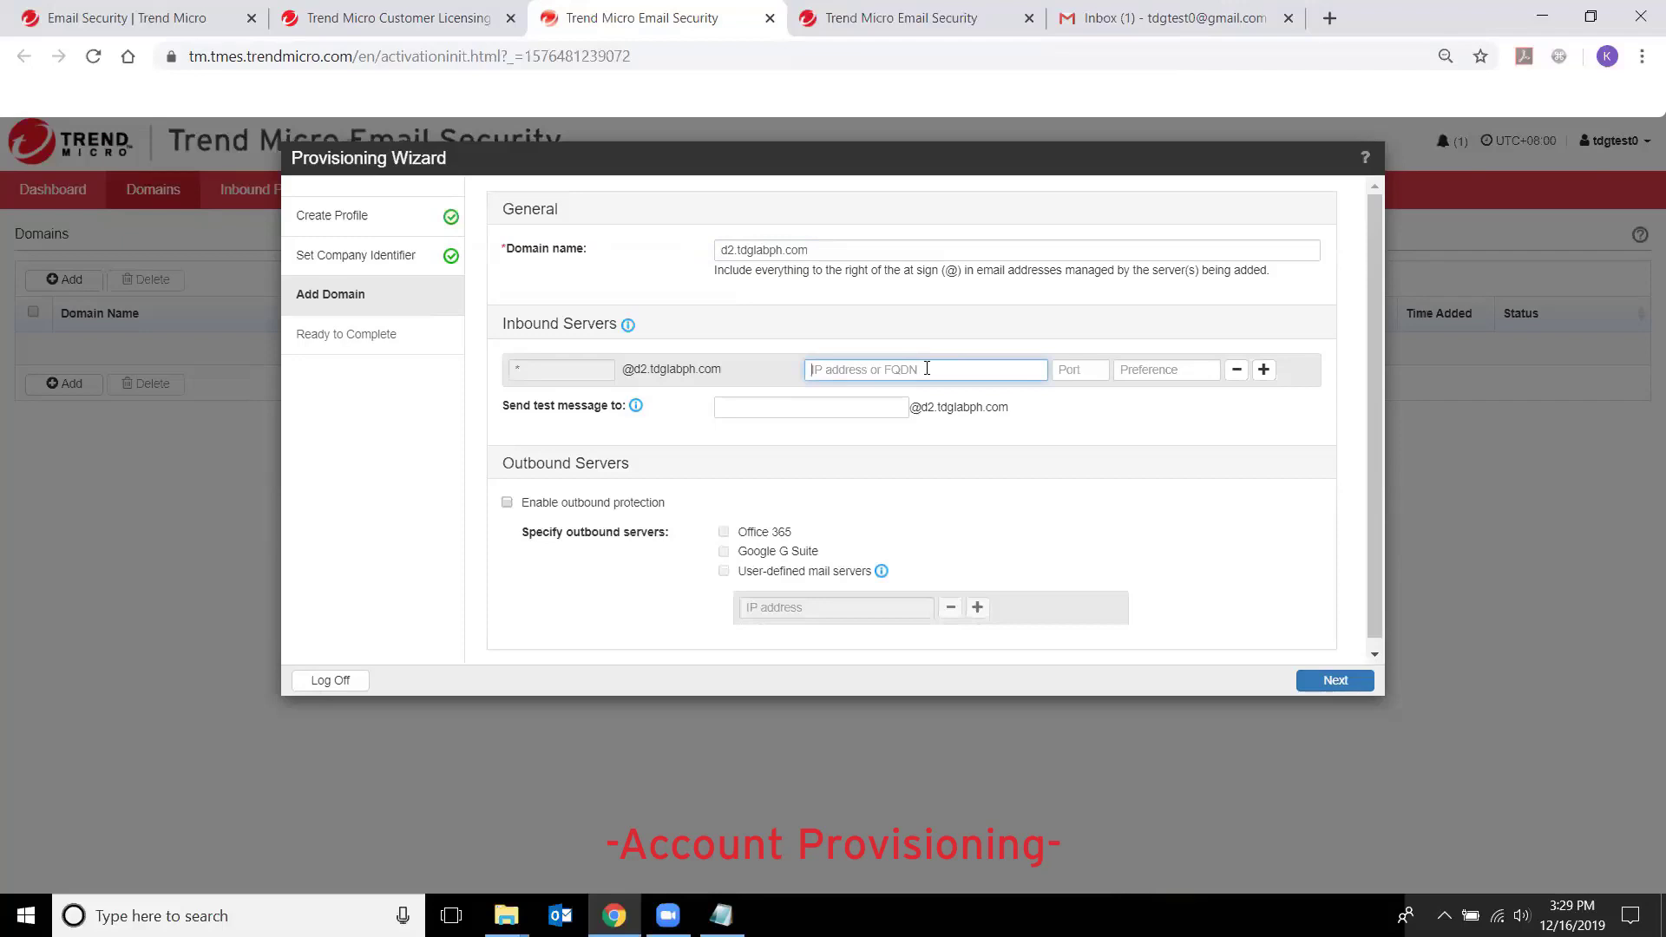
- Set the inbound server to 3.0.224.109, port 25, preference 10, and focus the test recipient field
text(3.0.224.109)
click(1074, 371)
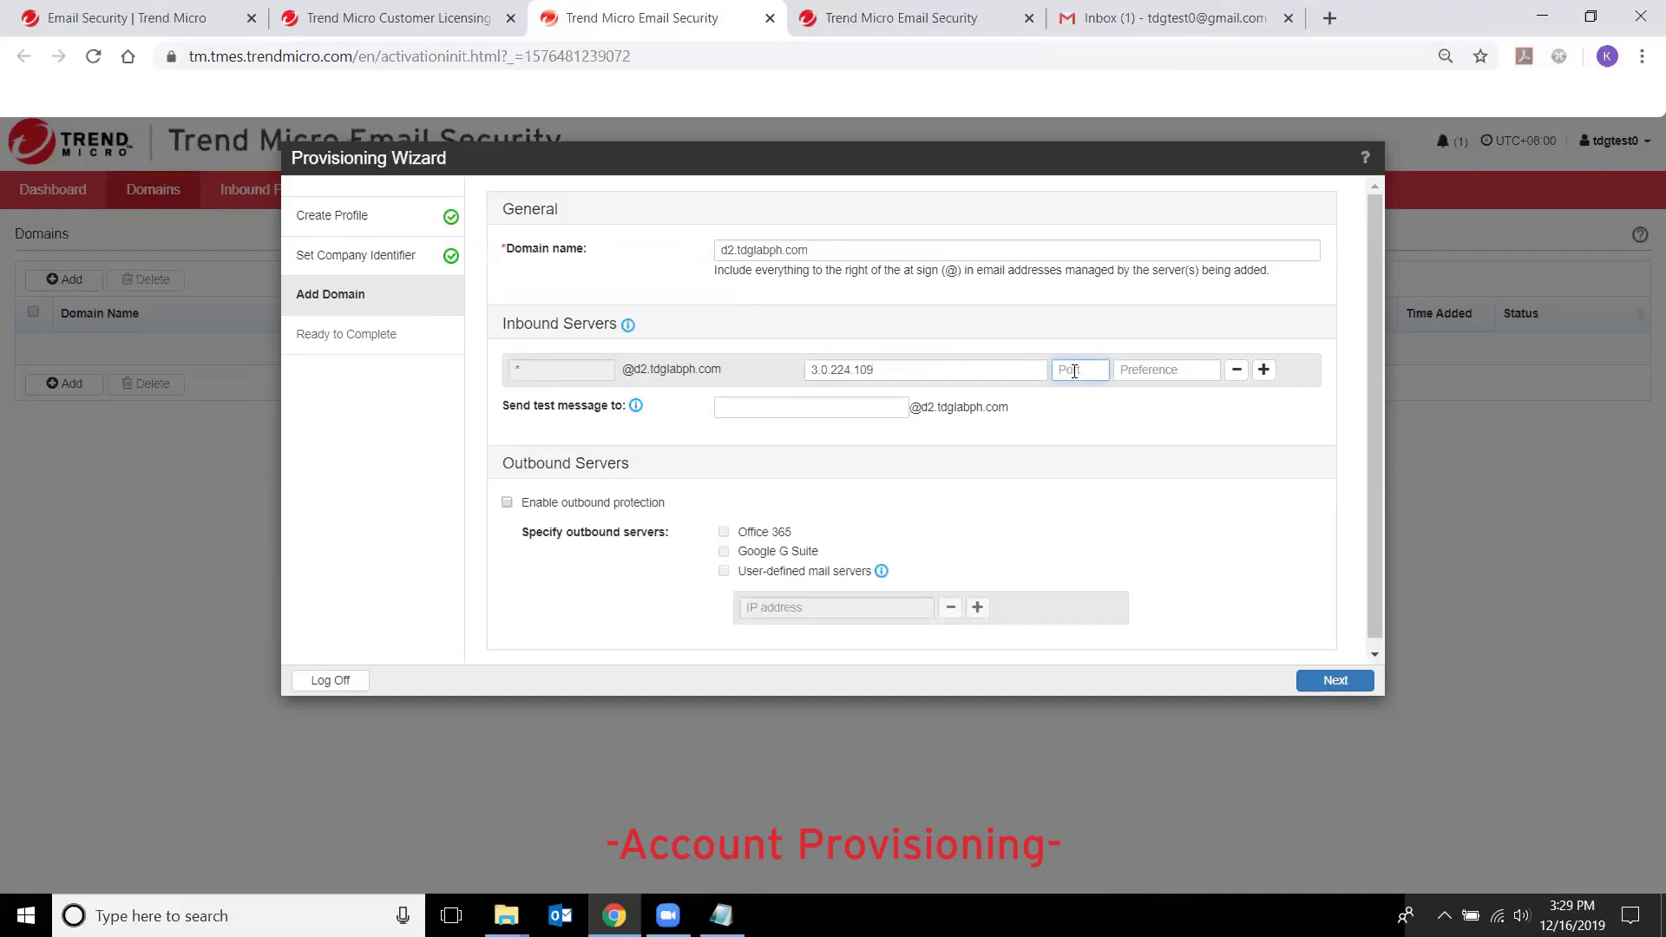
text(25)
key(Tab)
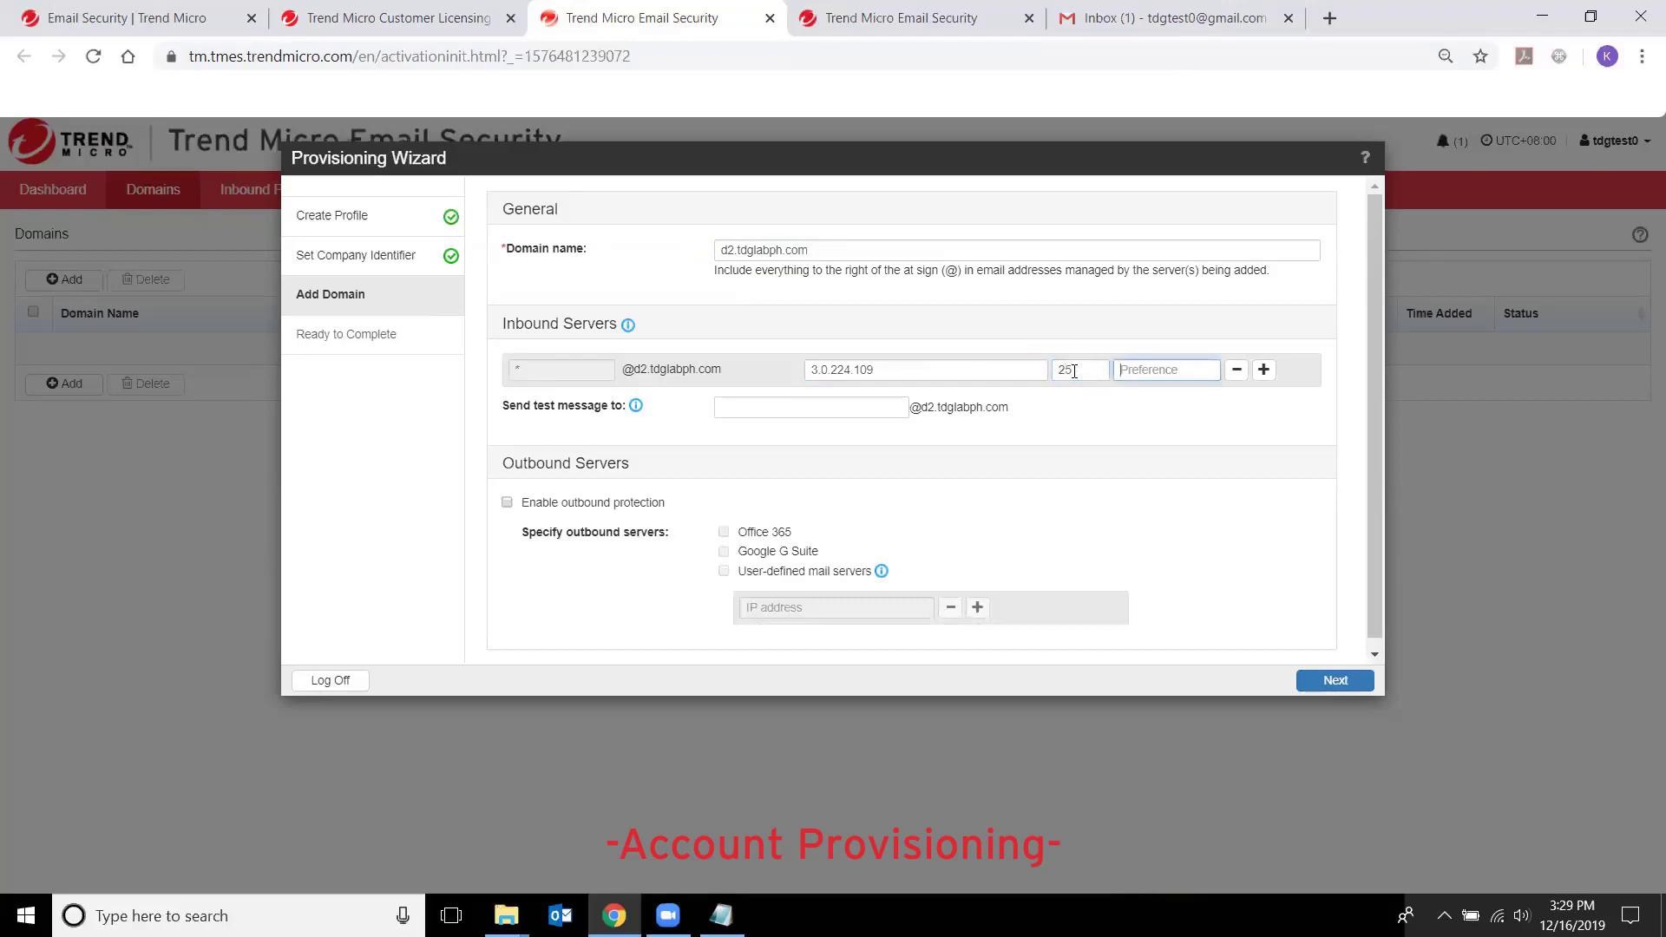
text(10)
click(802, 408)
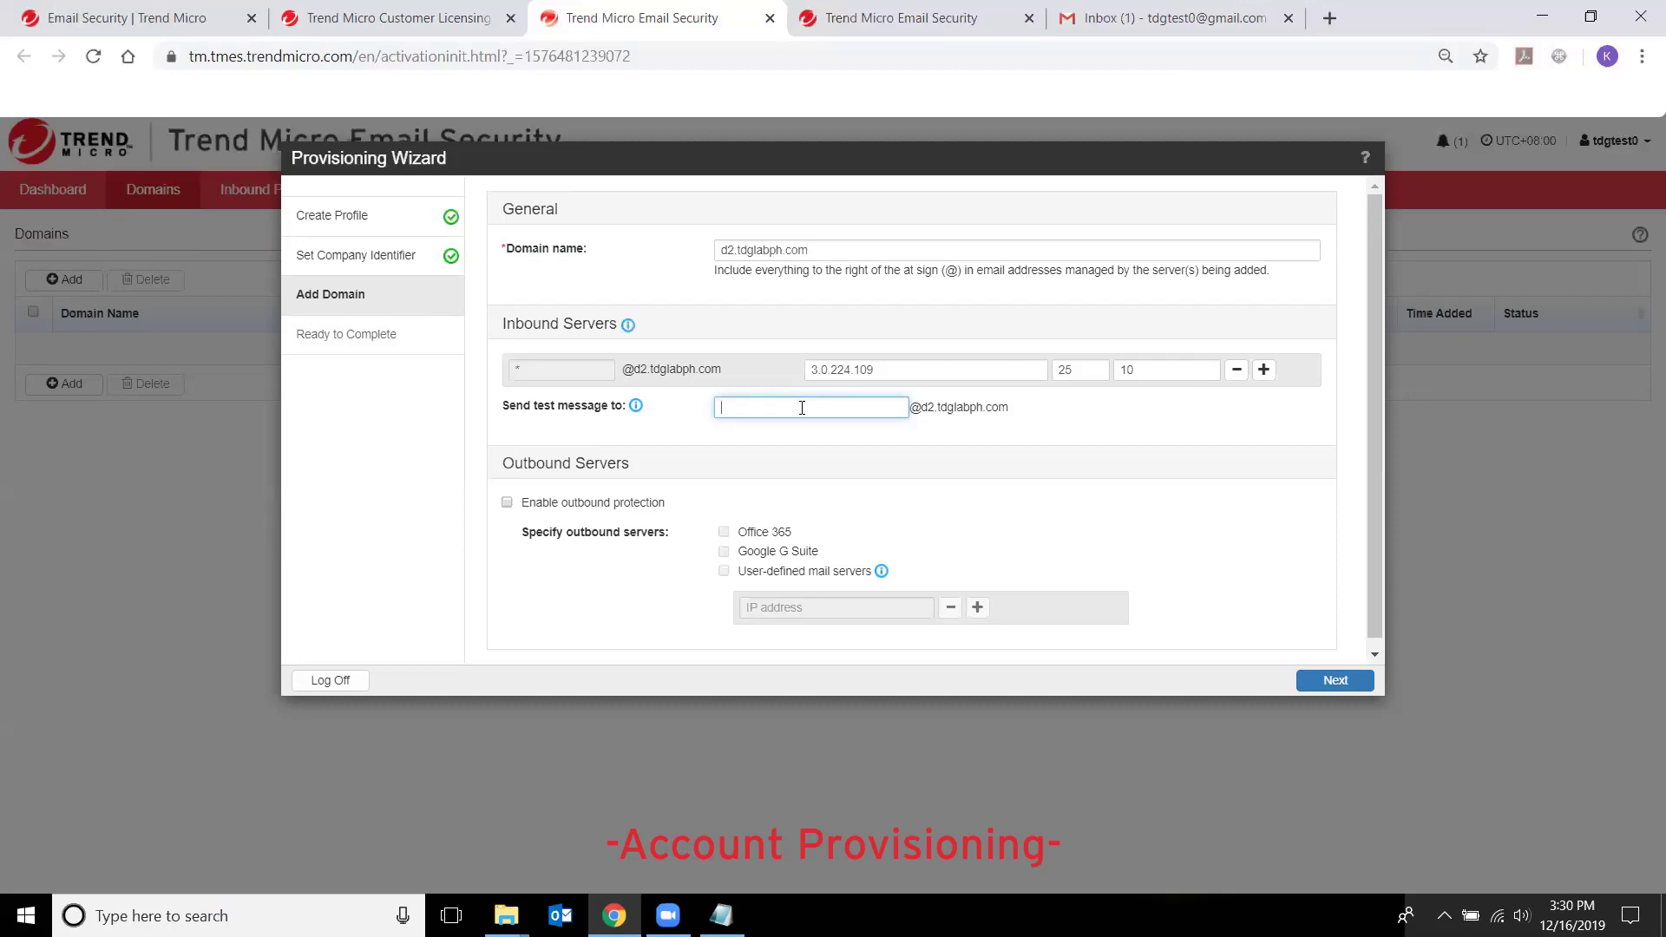
scroll(894, 455, down, 1)
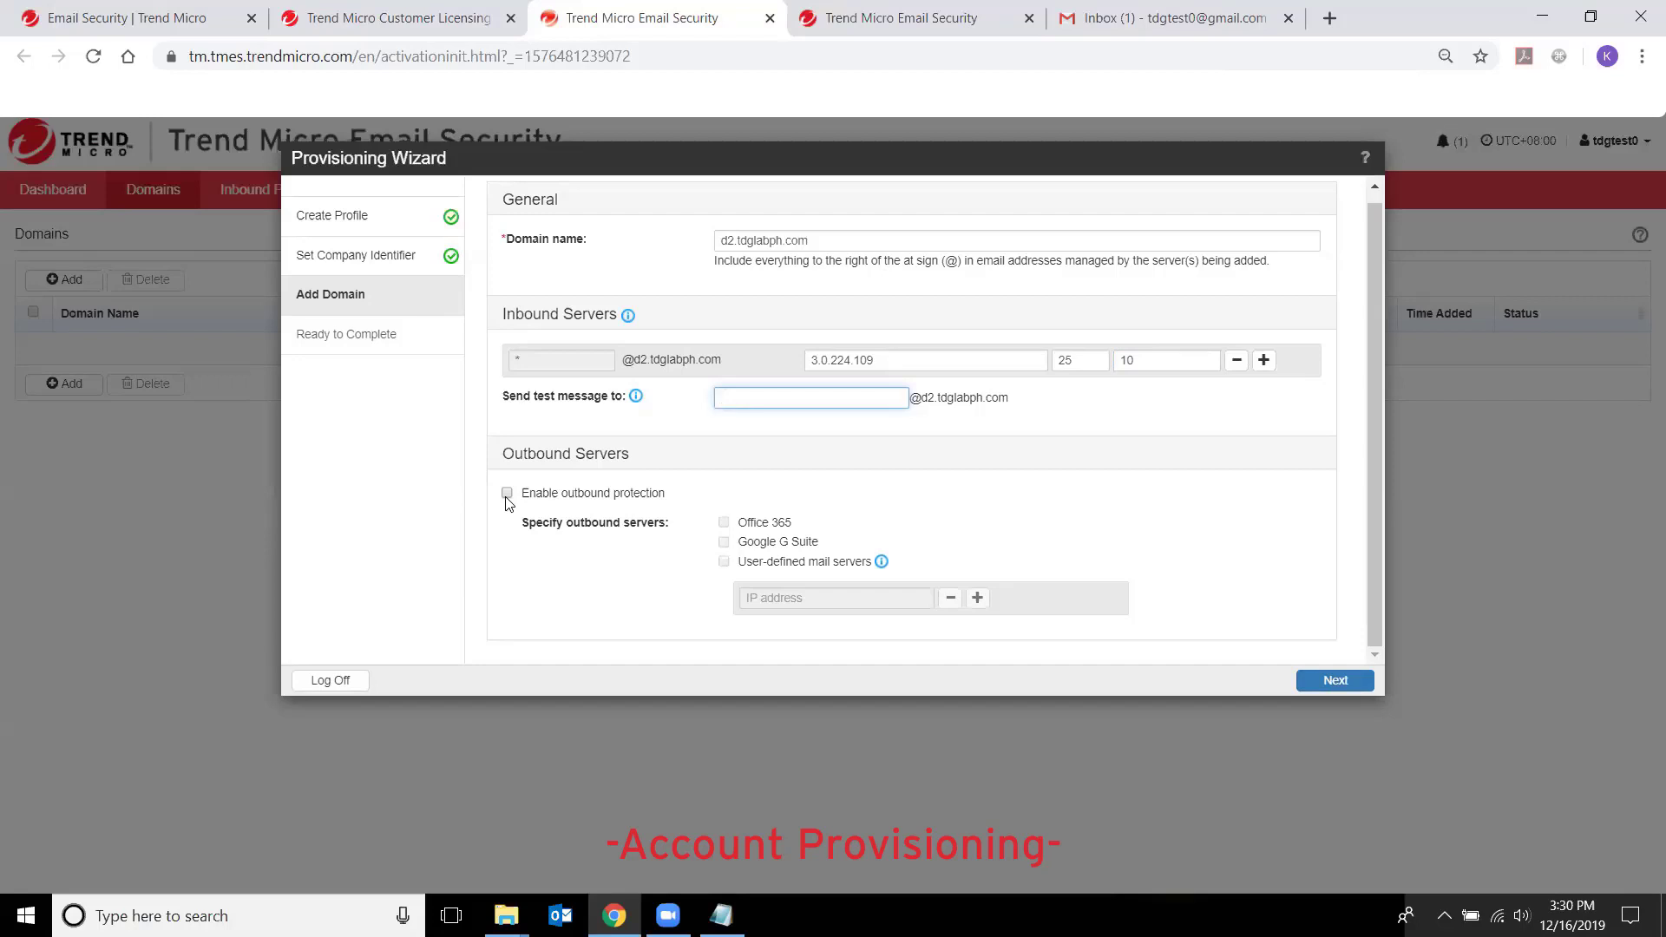
- Enable outbound protection with a user-defined mail server using the pasted IP, and submit
click(508, 494)
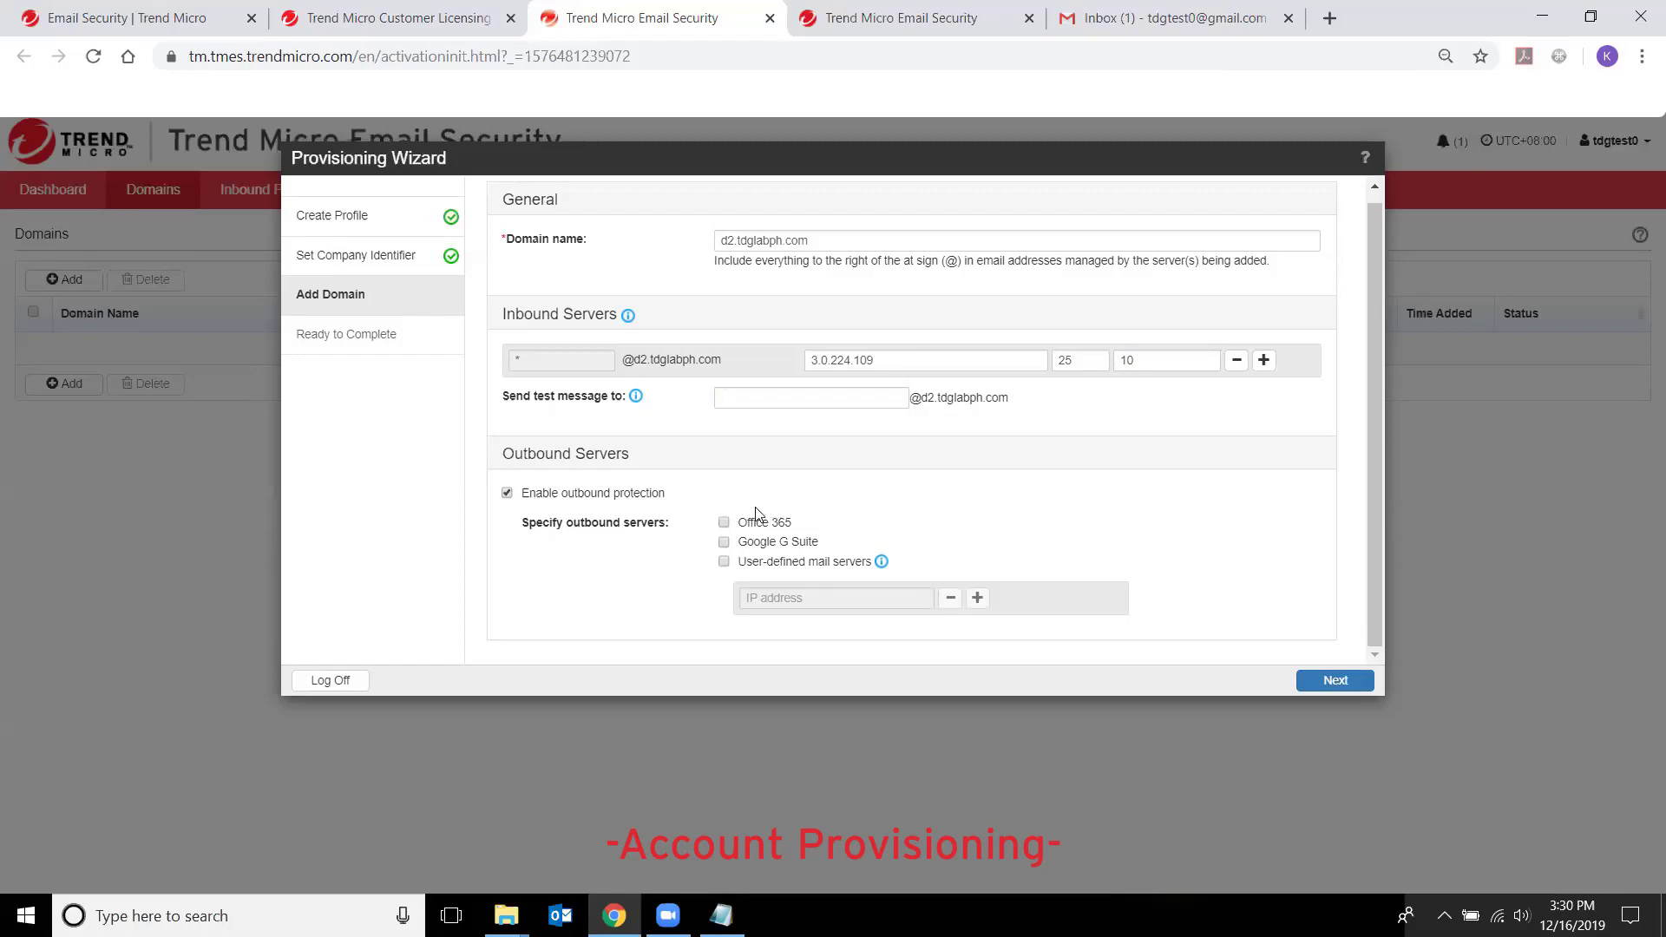
click(725, 562)
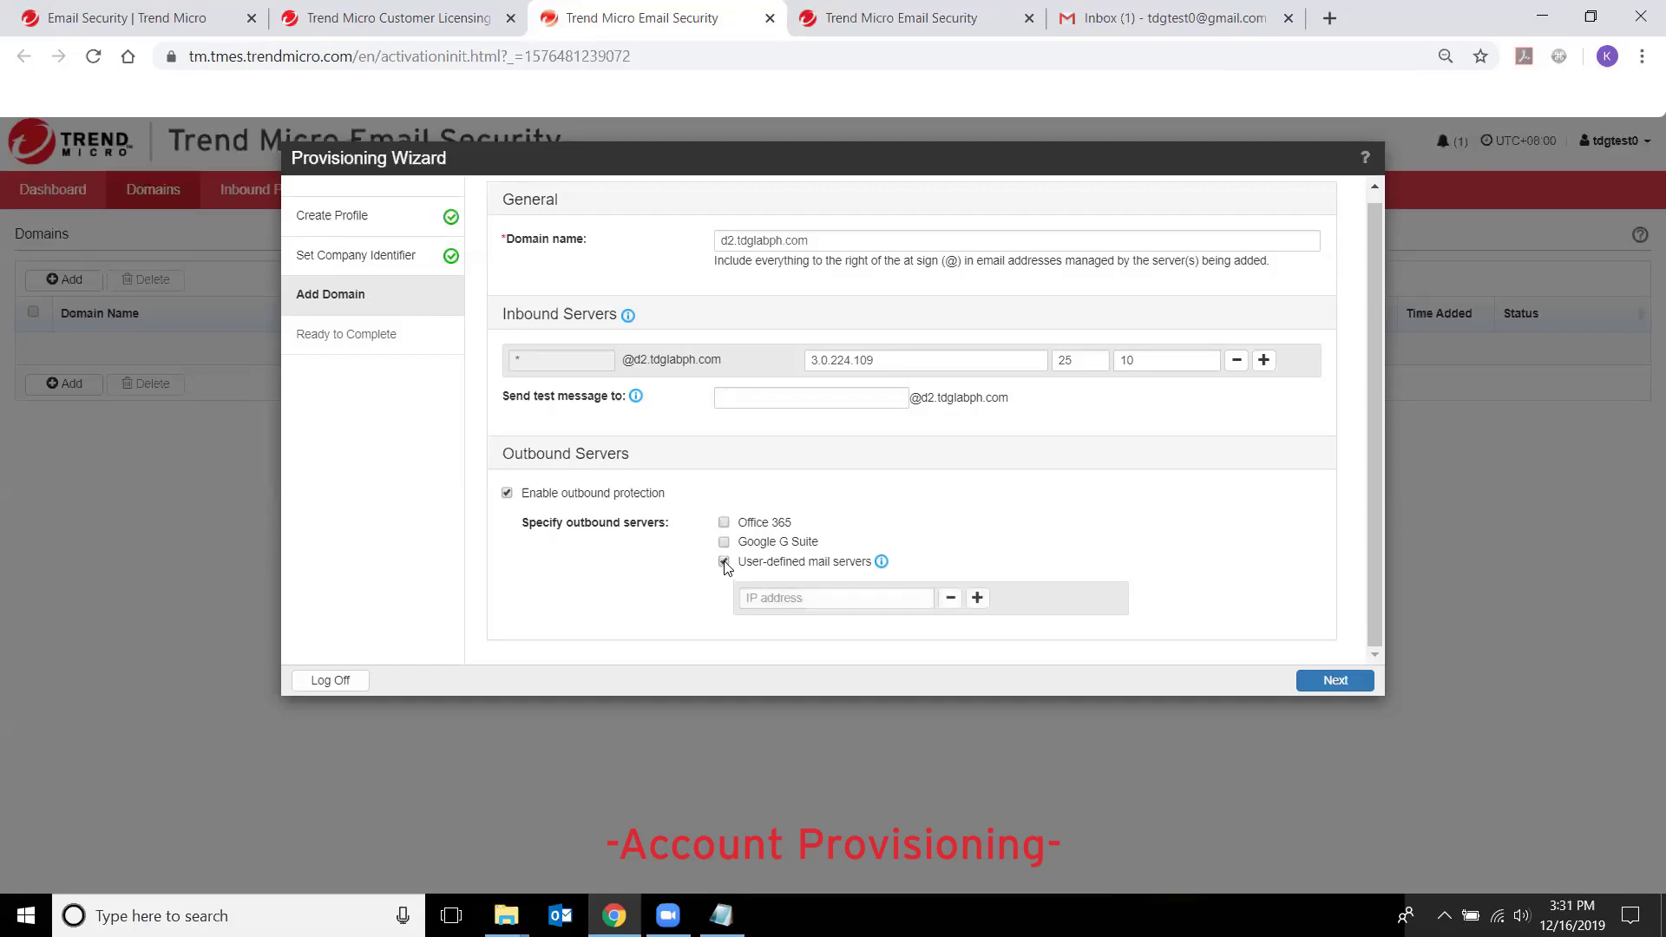
click(795, 599)
text(3.0.224.109)
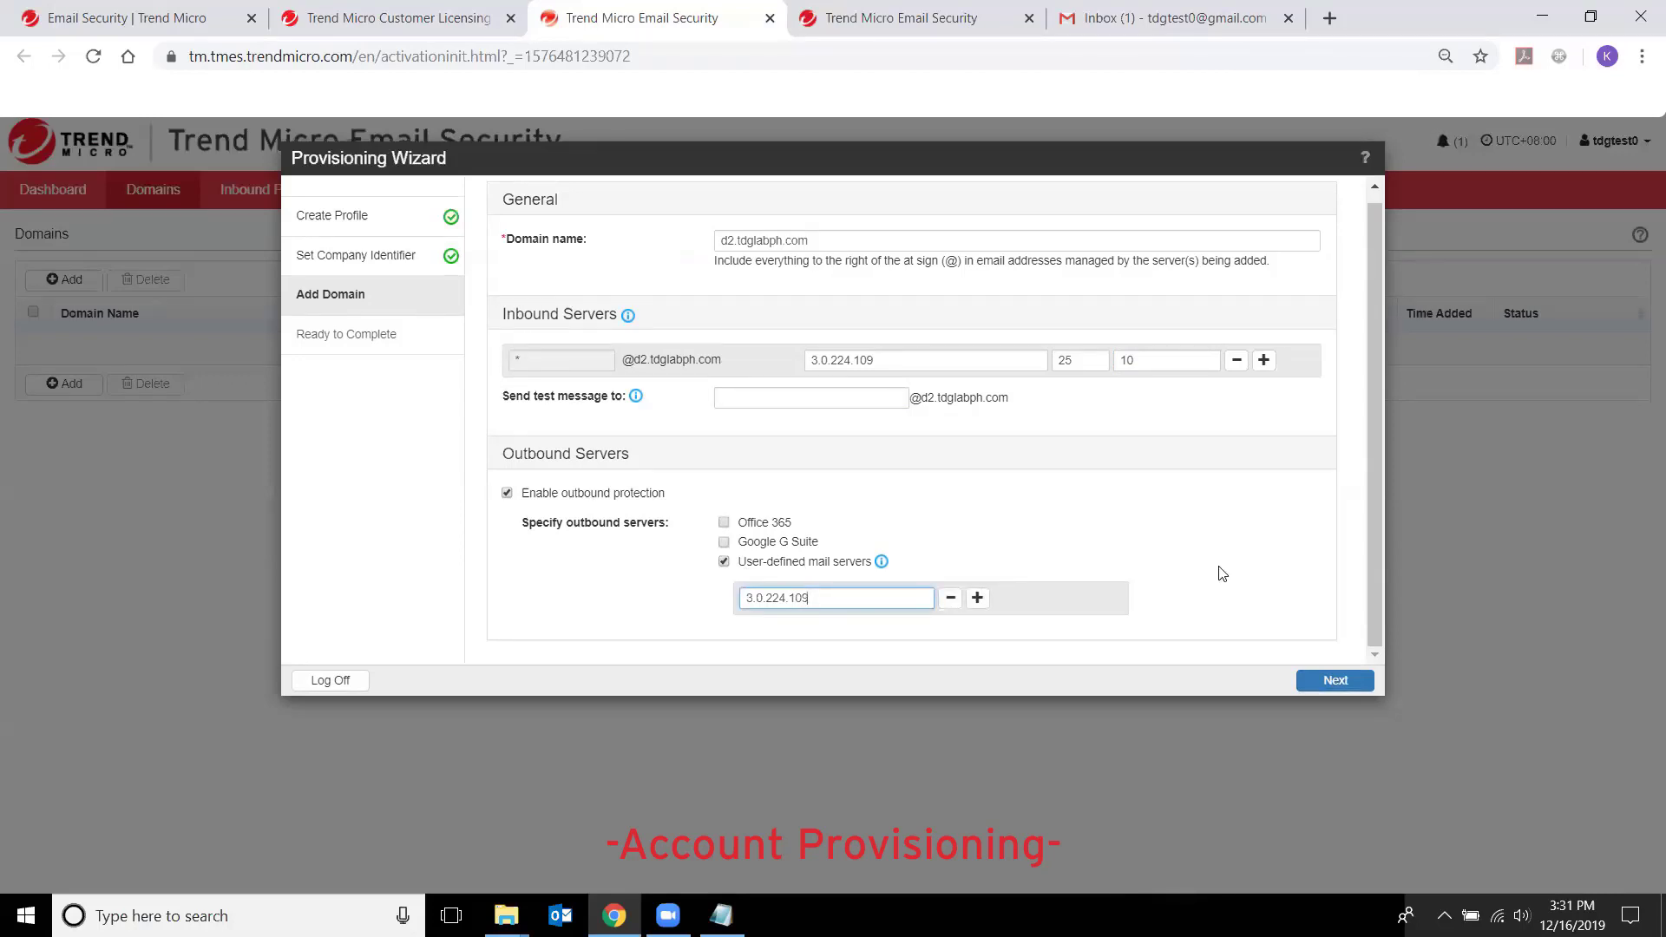
click(1335, 682)
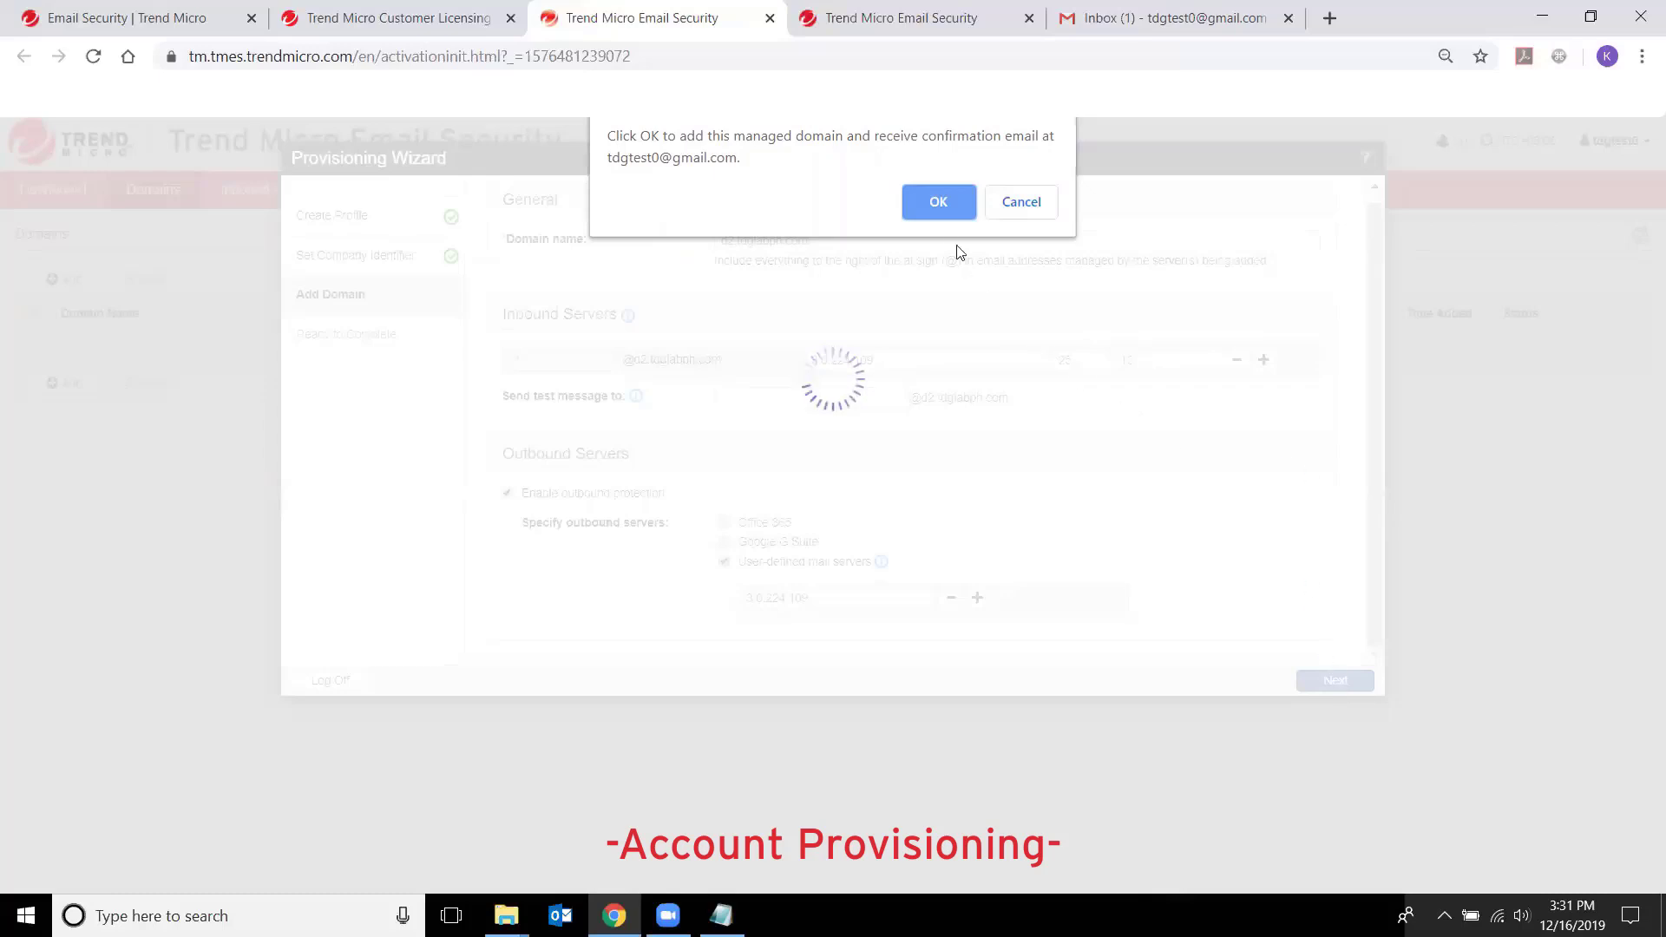
- Confirm adding the managed domain to complete provisioning
click(935, 200)
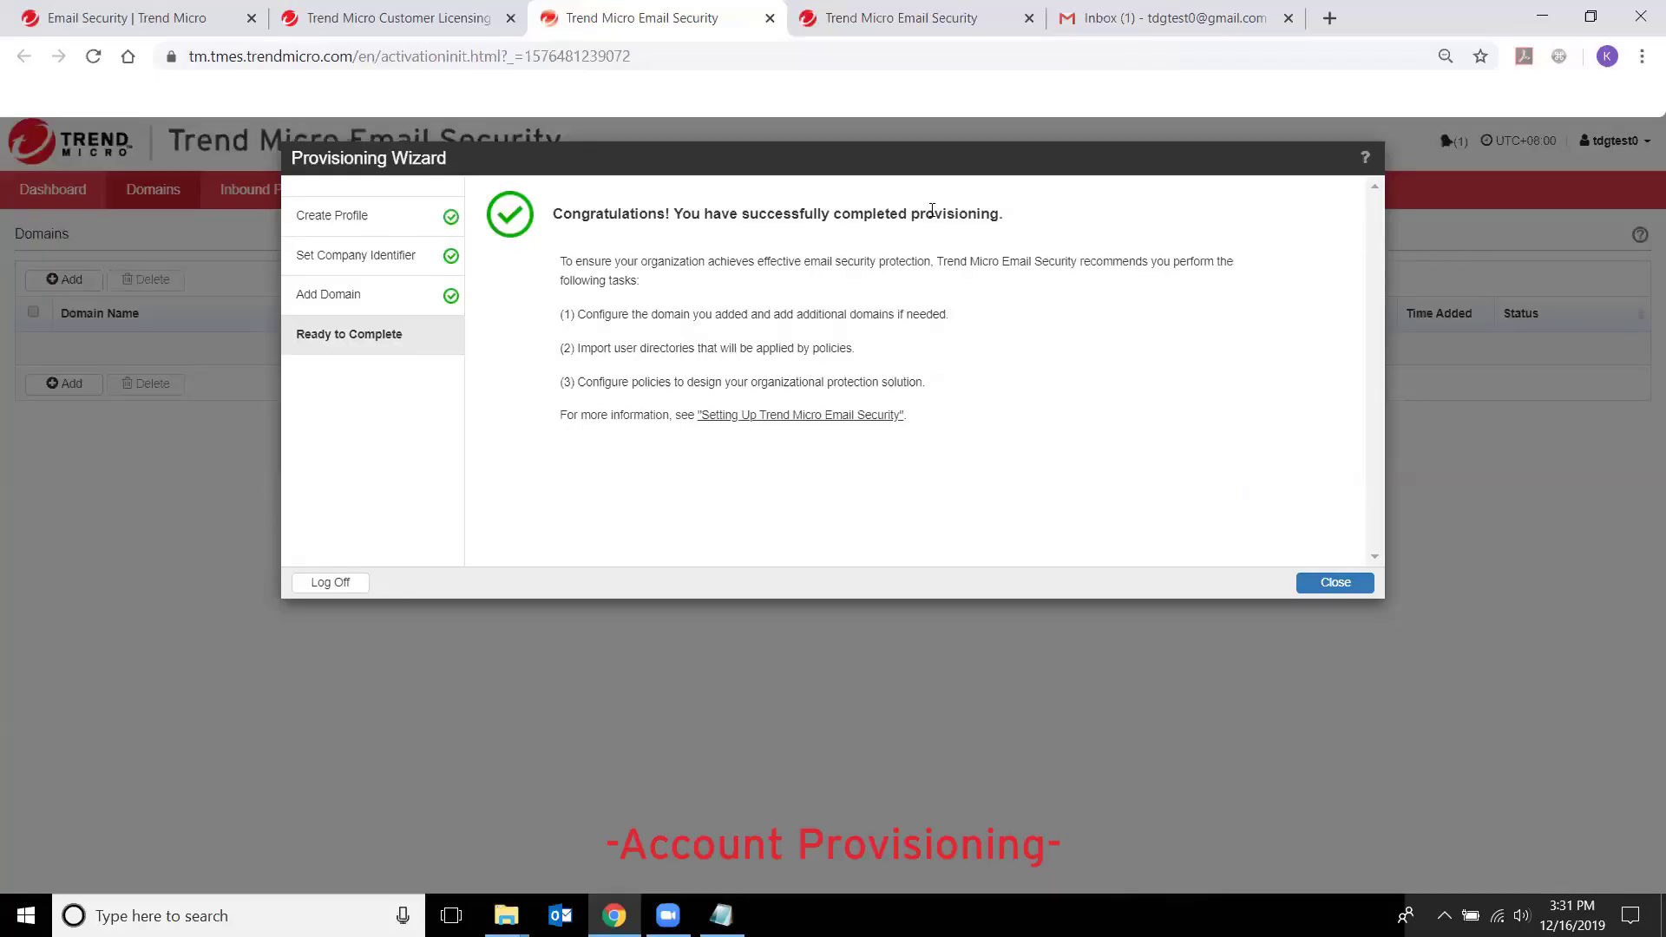